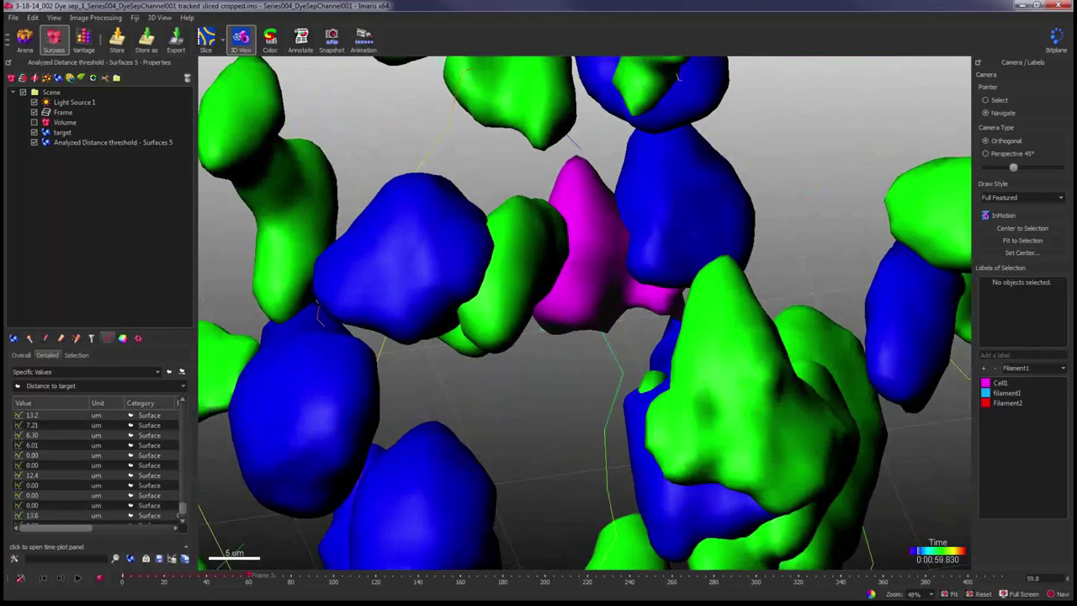
Select the magenta Cell1 surface and plot its Distance to target over time.
{"action": "key", "text": "Escape"}
{"action": "left_click", "coordinate": [580, 288]}
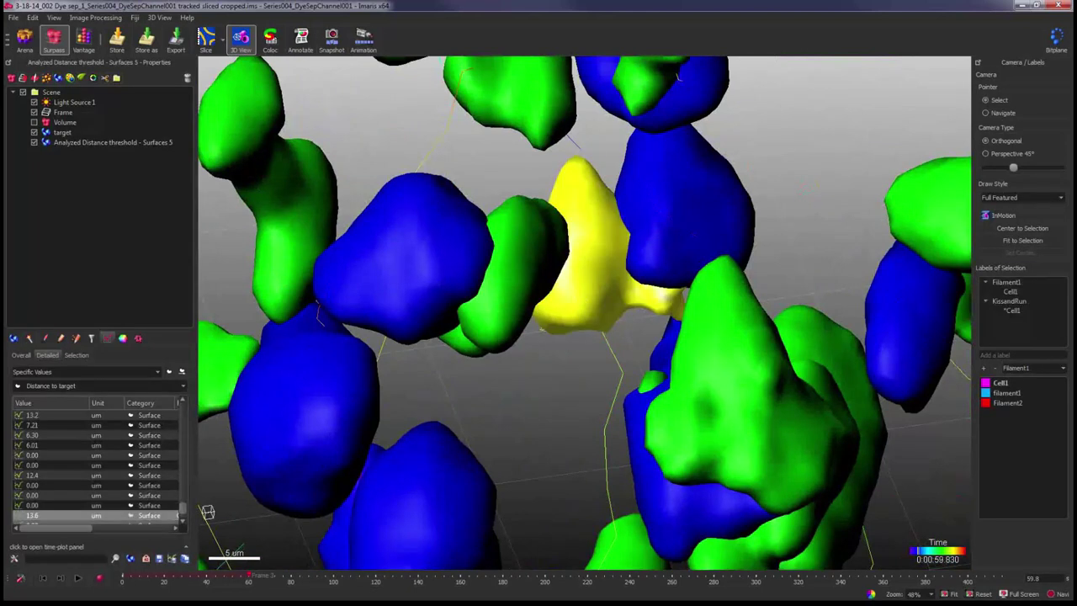
{"action": "left_click", "coordinate": [186, 546]}
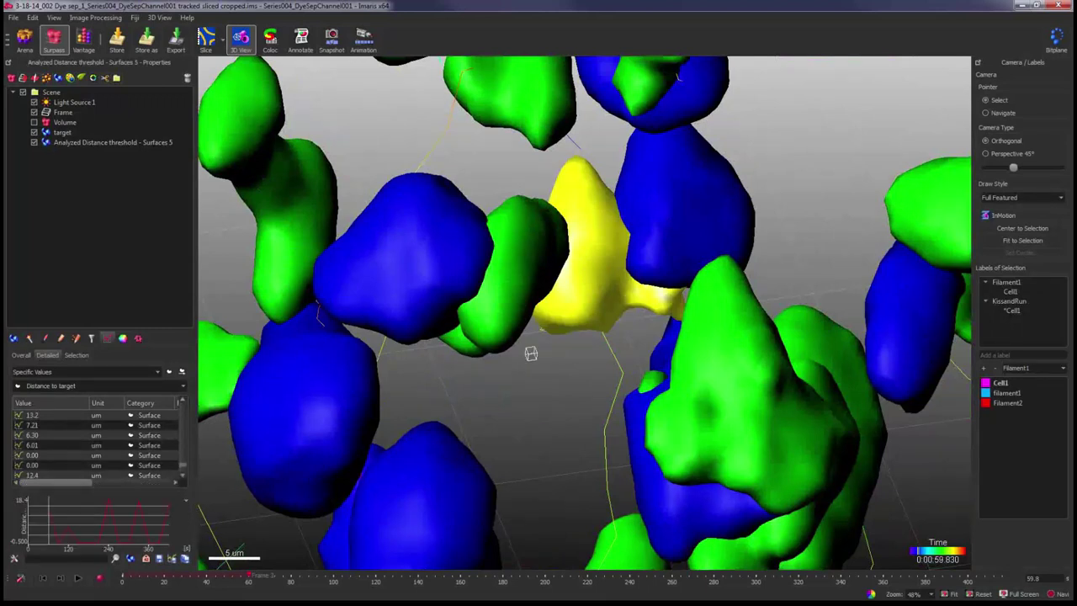
{"action": "key", "text": "Escape"}
{"action": "left_click_drag", "start_coordinate": [531, 354], "coordinate": [665, 277]}
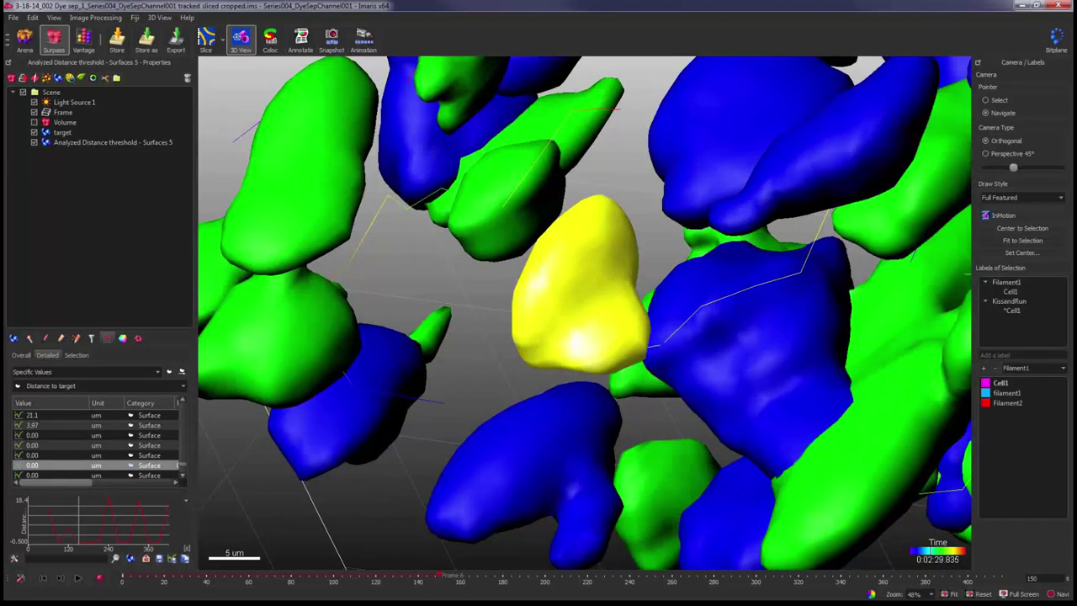
Display the Number of contacts with target values for the selected Cell1 track.
{"action": "left_click", "coordinate": [96, 385]}
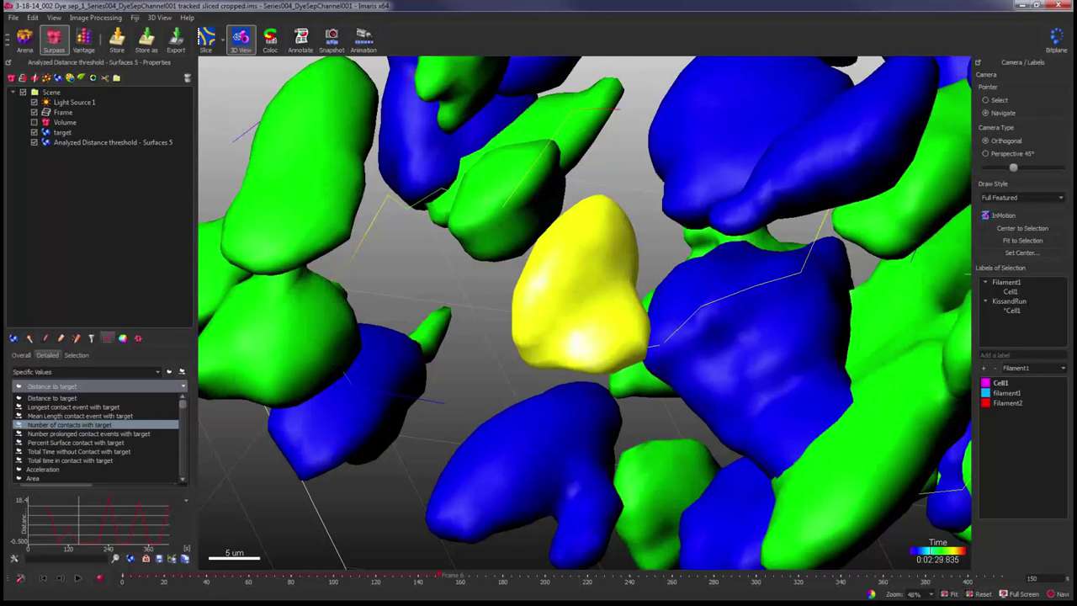
{"action": "left_click", "coordinate": [69, 425]}
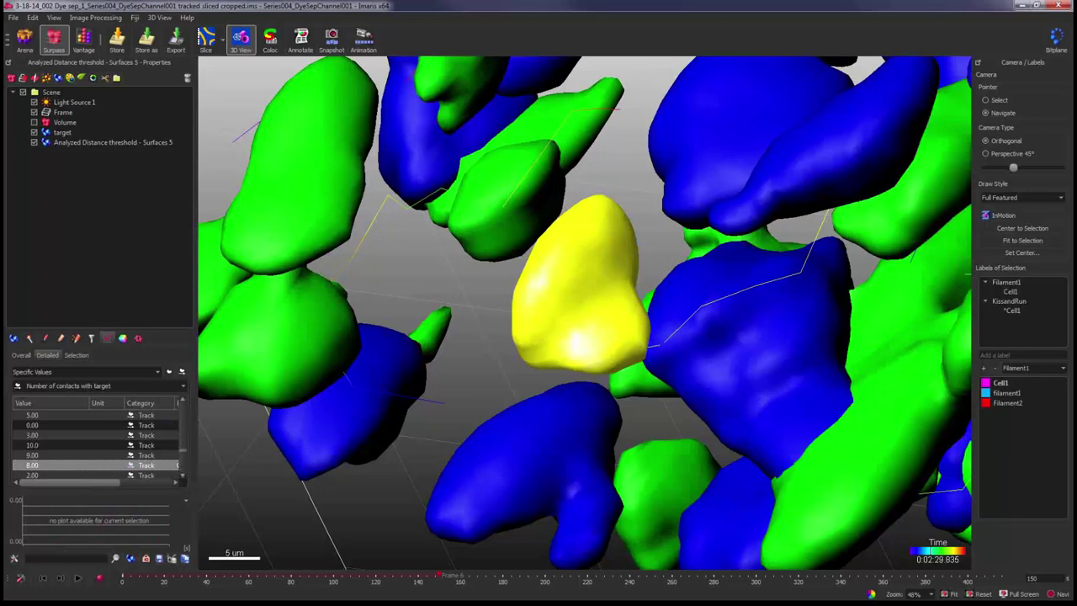
{"action": "left_click_drag", "start_coordinate": [769, 382], "coordinate": [841, 358]}
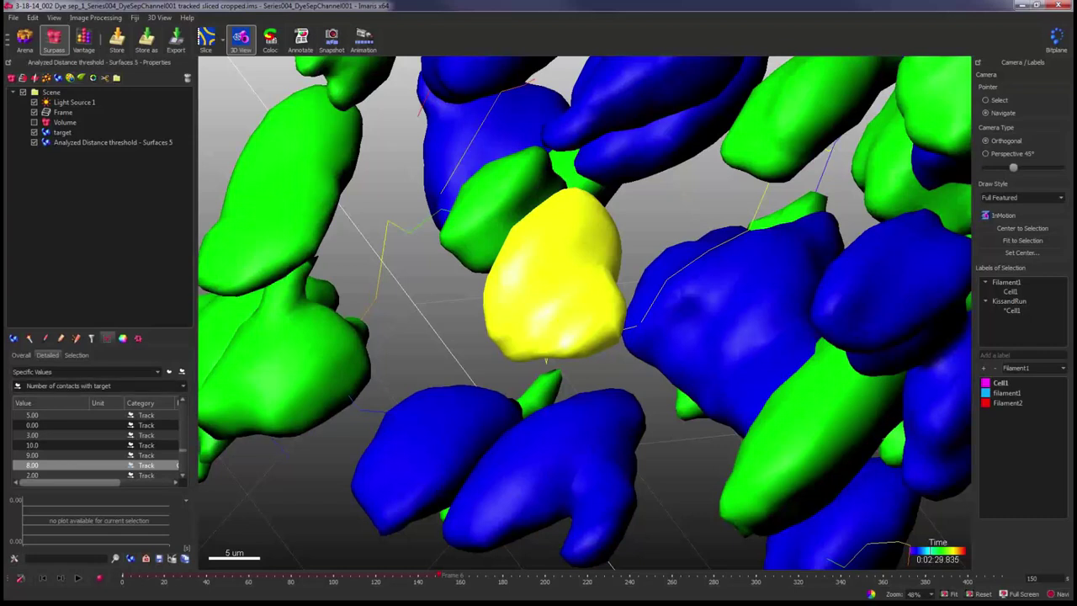
{"action": "left_click", "coordinate": [99, 385]}
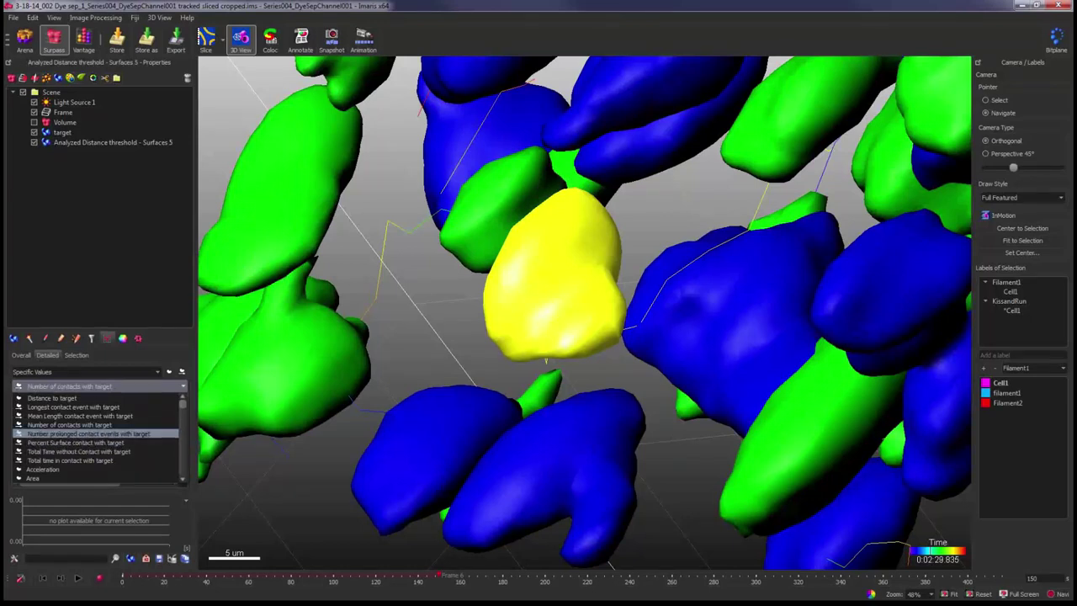
{"action": "left_click", "coordinate": [409, 324]}
{"action": "left_click", "coordinate": [414, 325]}
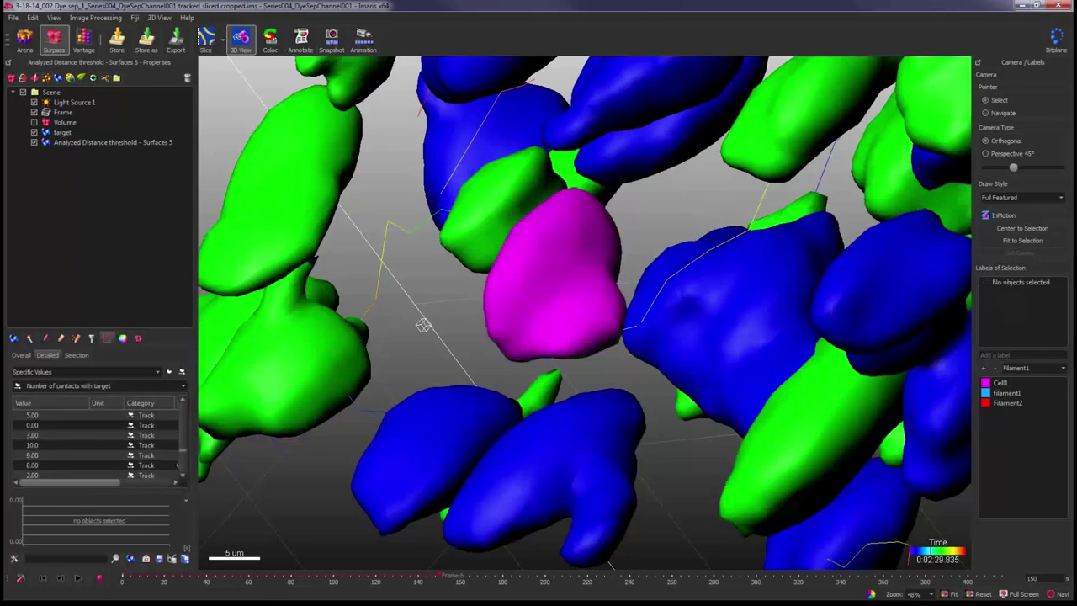
{"action": "left_click", "coordinate": [561, 277]}
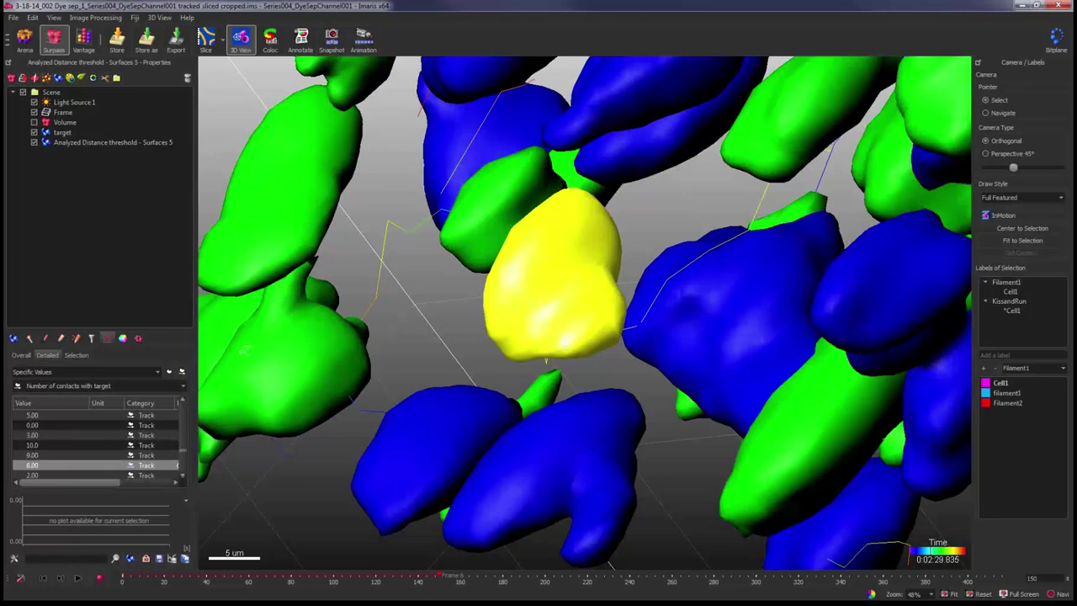
Show the overall statistics with their values and plot the Number of Contacts per Timepoint with target.
{"action": "left_click", "coordinate": [21, 355]}
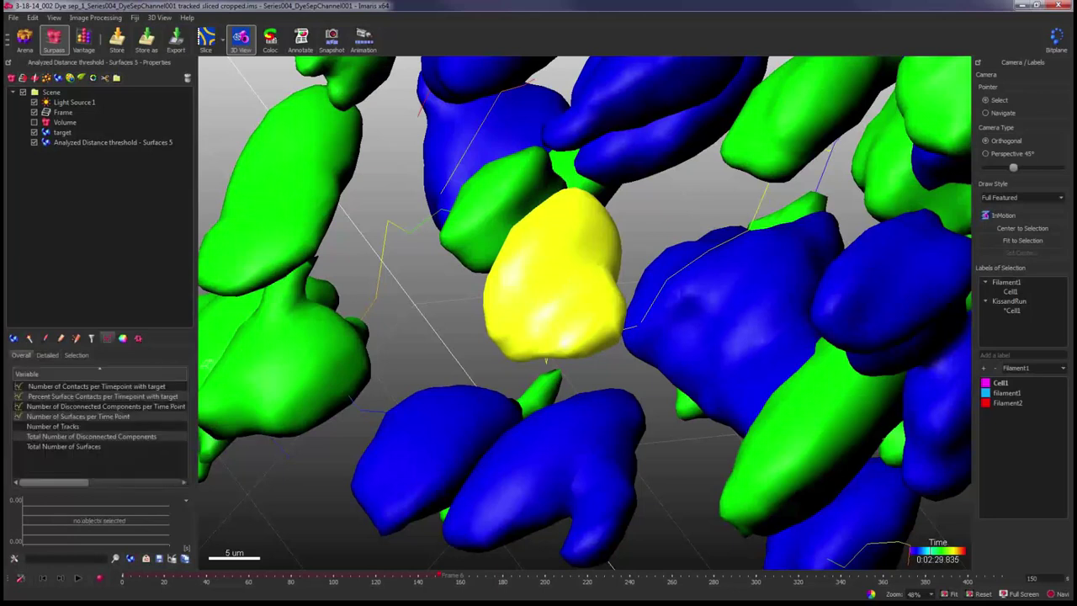
{"action": "left_click_drag", "start_coordinate": [196, 539], "coordinate": [311, 538]}
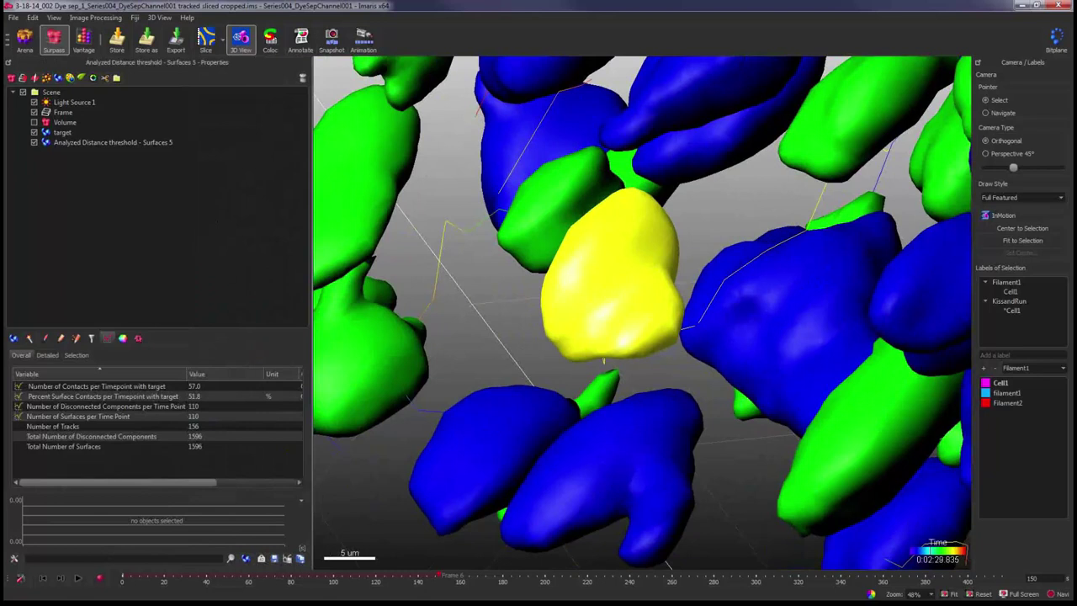
{"action": "left_click", "coordinate": [97, 386]}
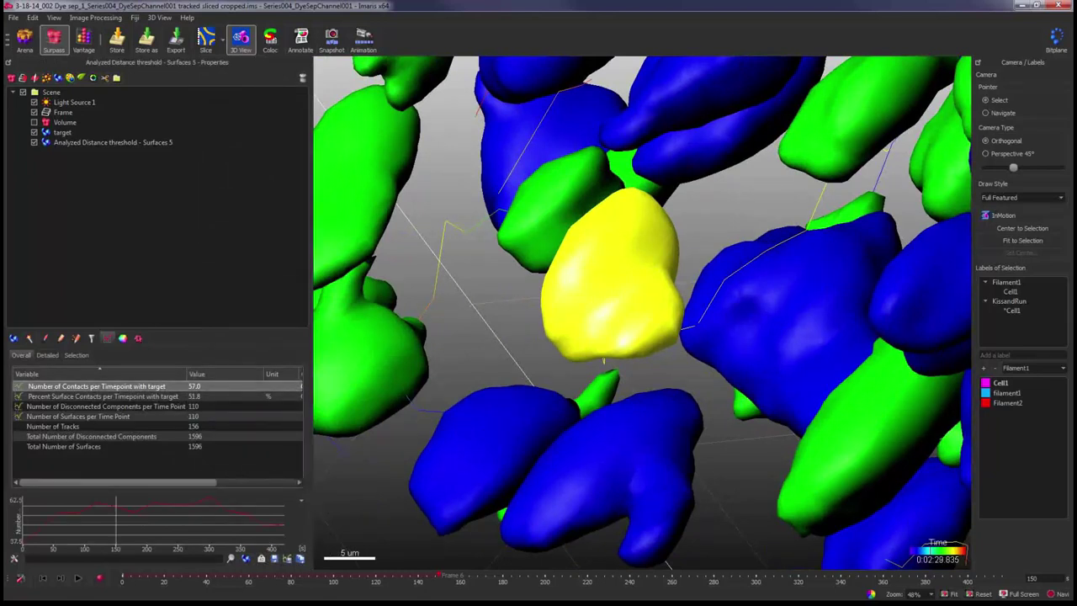
{"action": "key", "text": "Escape"}
{"action": "scroll", "coordinate": [643, 311], "scroll_direction": "down", "scroll_amount": 5}
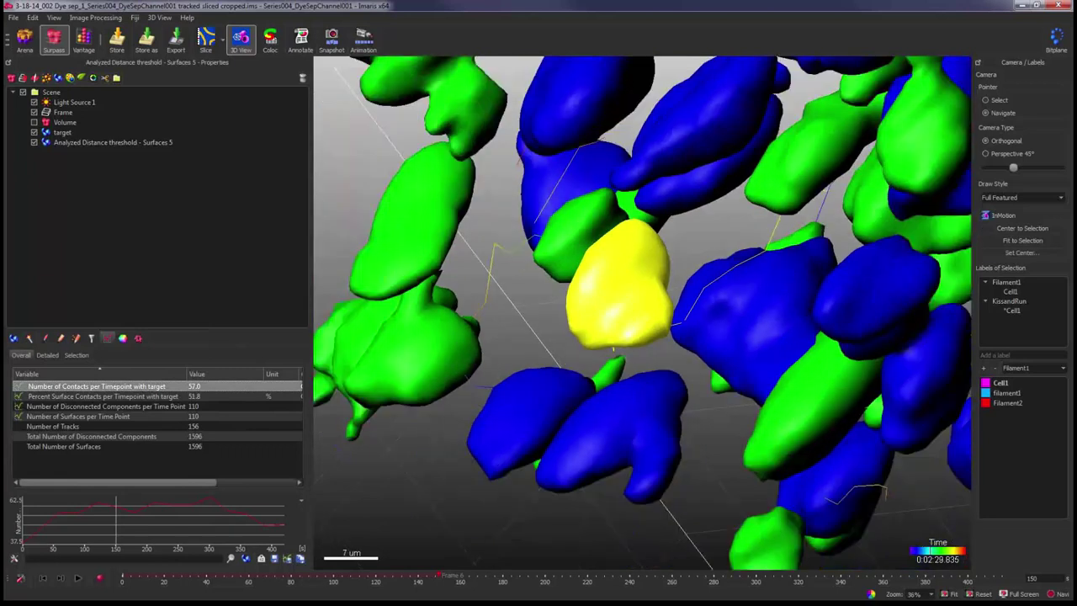
{"action": "scroll", "coordinate": [643, 311], "scroll_direction": "down", "scroll_amount": 5}
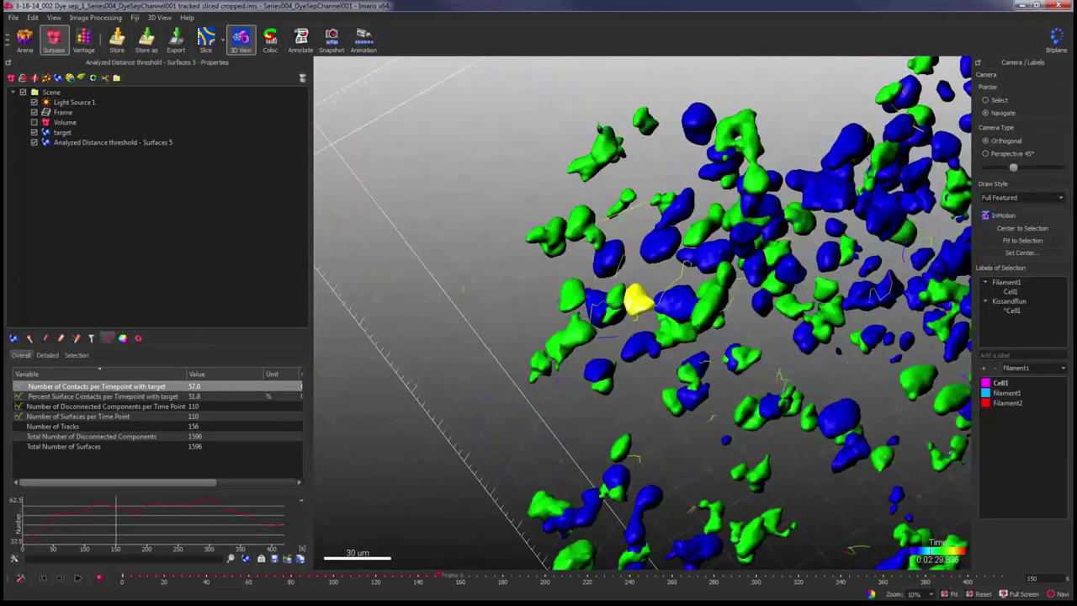
{"action": "left_click_drag", "start_coordinate": [643, 311], "coordinate": [504, 332]}
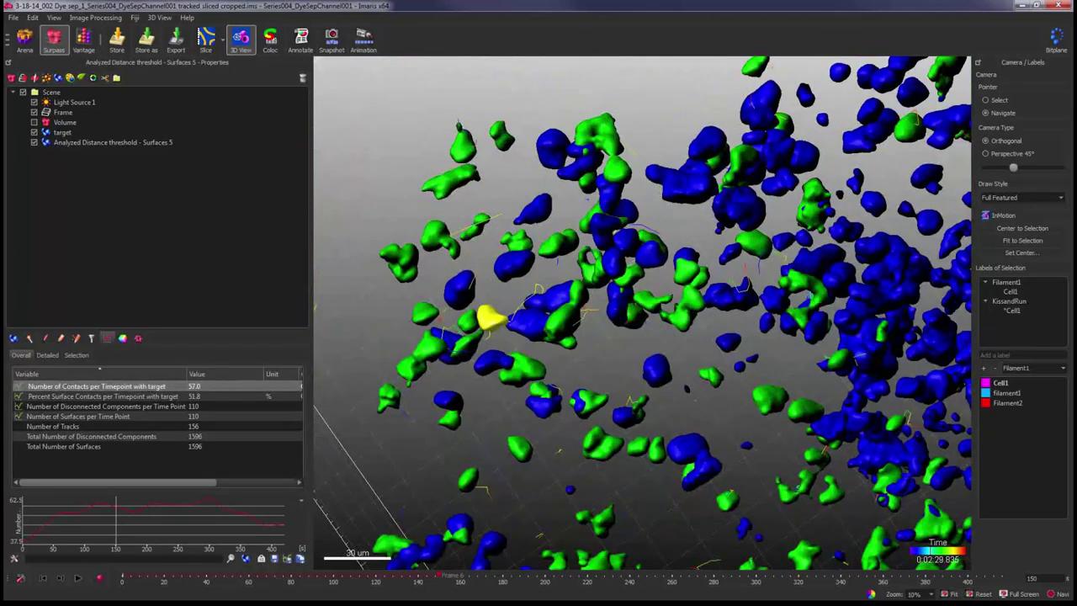
Plot the Percent Surface Contacts per Timepoint with target over time.
{"action": "key", "text": "shift+Down"}
{"action": "key", "text": "shift+Up"}
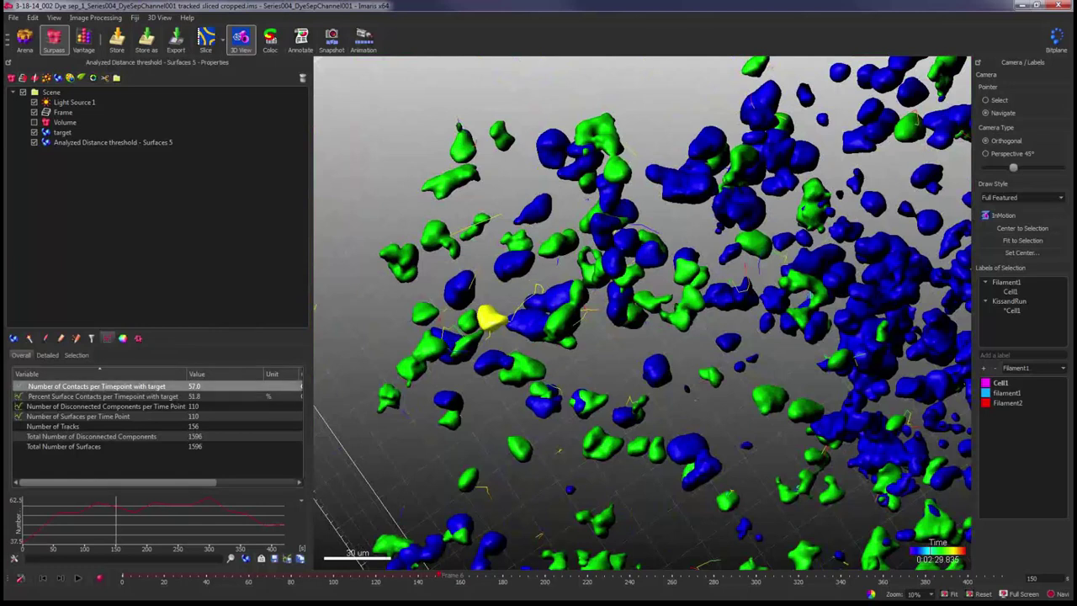
{"action": "left_click_drag", "start_coordinate": [311, 319], "coordinate": [320, 319]}
{"action": "key", "text": "shift+Down"}
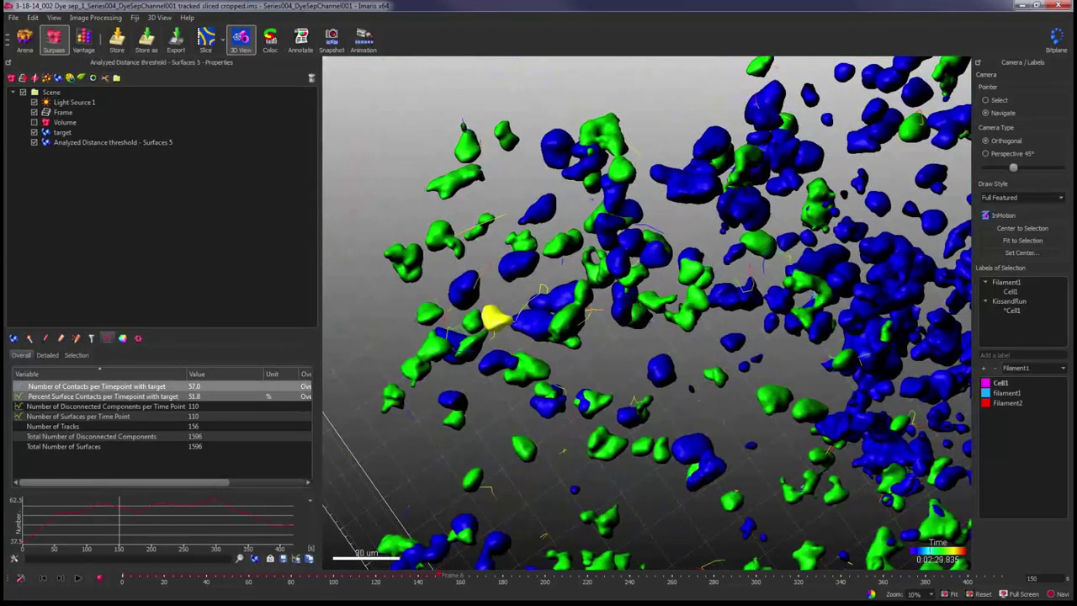
{"action": "key", "text": "shift+Up"}
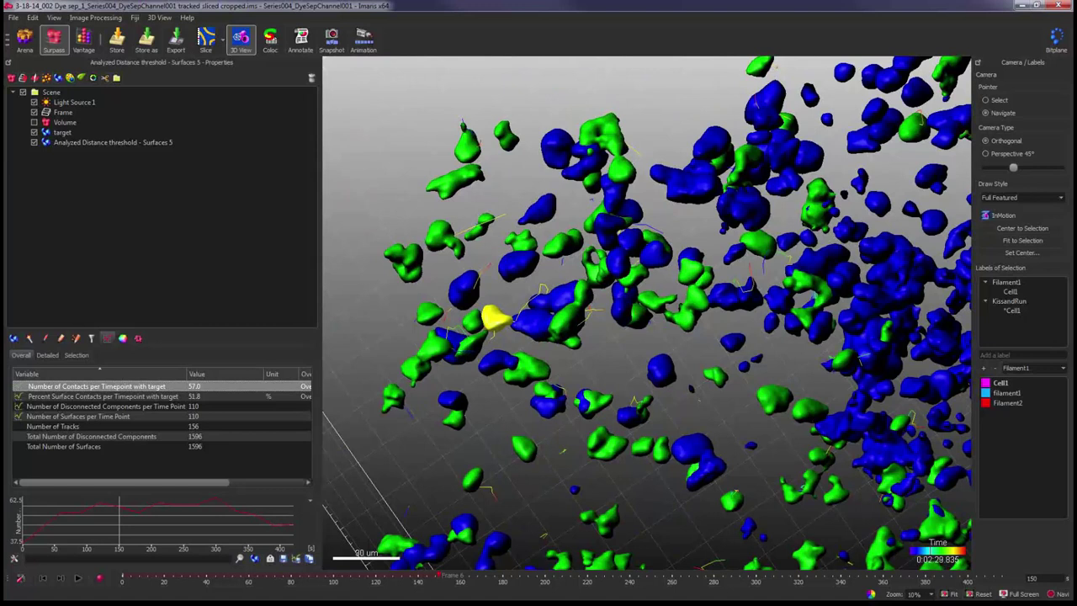
{"action": "key", "text": "Down"}
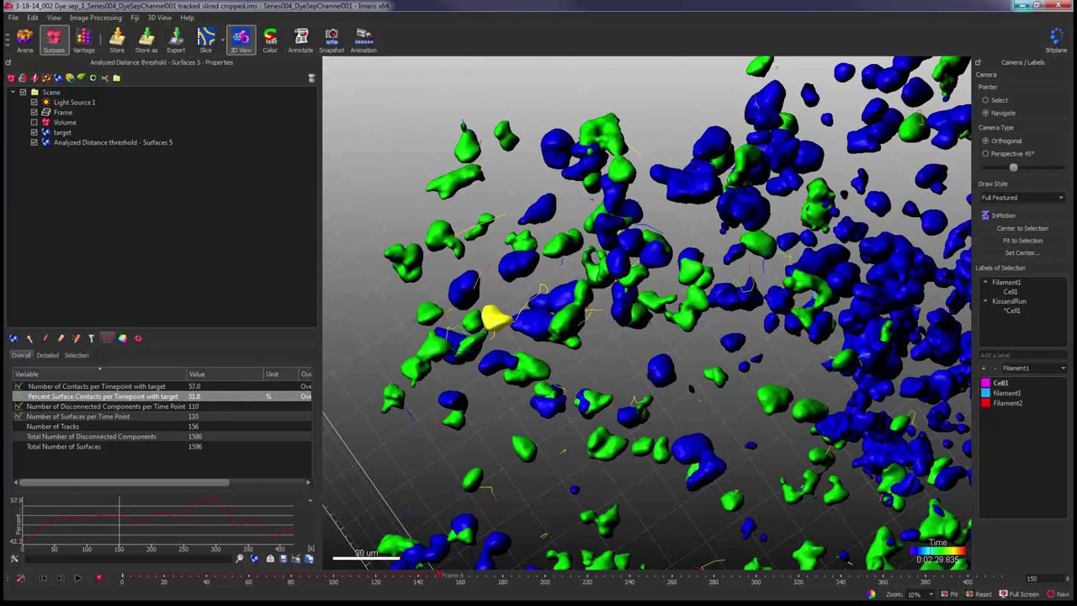
Switch to the Imaris window with the cropped2 dataset containing the Analyzed Surface Overlap surfaces.
{"action": "left_click", "coordinate": [1020, 5]}
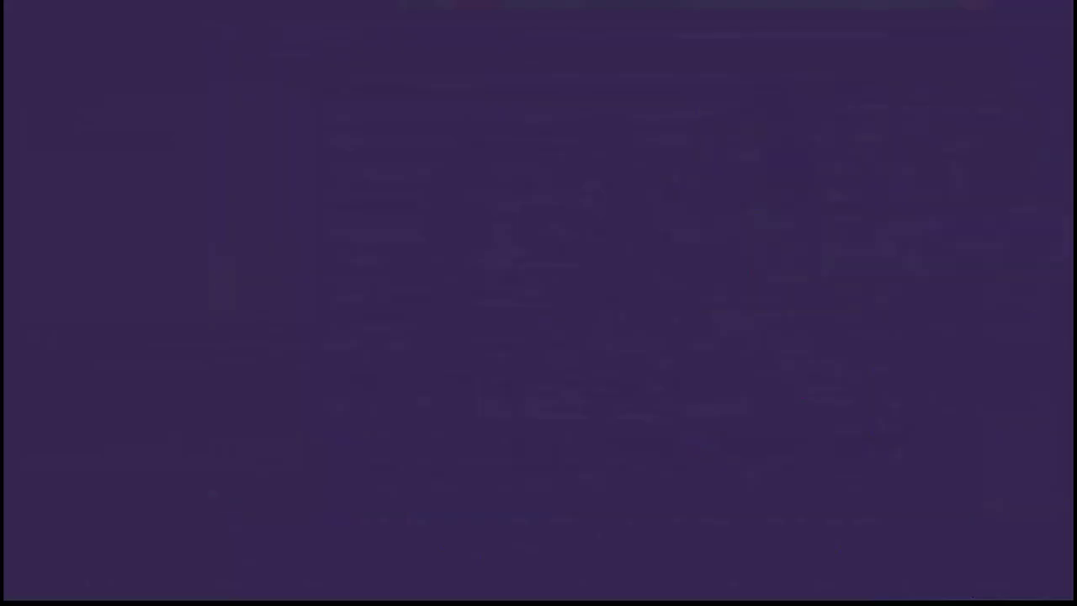
{"action": "key", "text": "alt+Tab"}
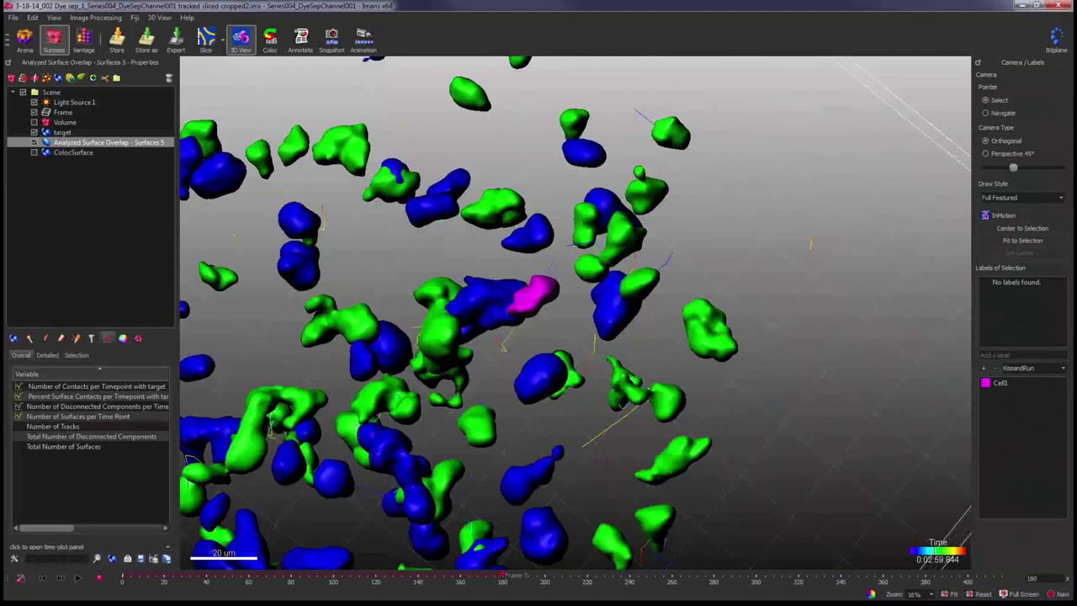
{"action": "key", "text": "Escape"}
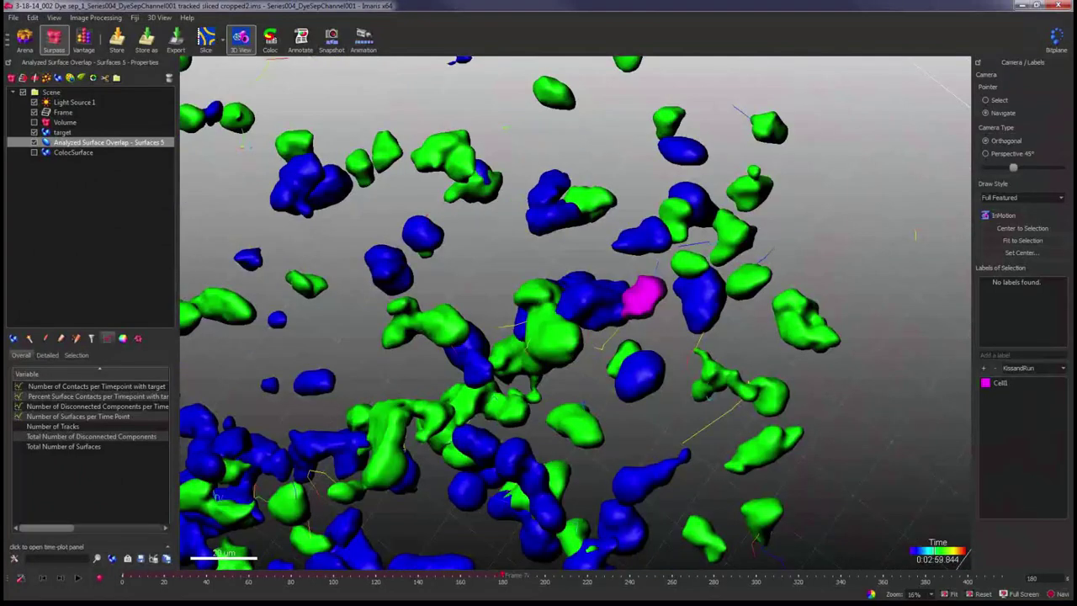
Display the detailed Surface Overlap Volume with target values and plot them over time for the magenta Cell1 surface.
{"action": "left_click", "coordinate": [47, 355]}
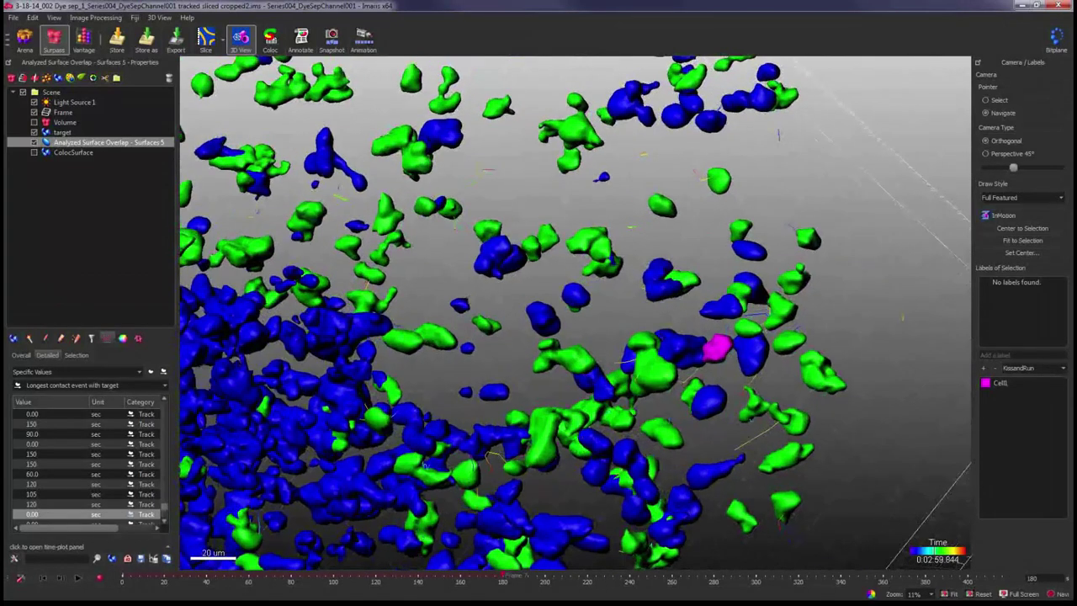
{"action": "left_click", "coordinate": [90, 384]}
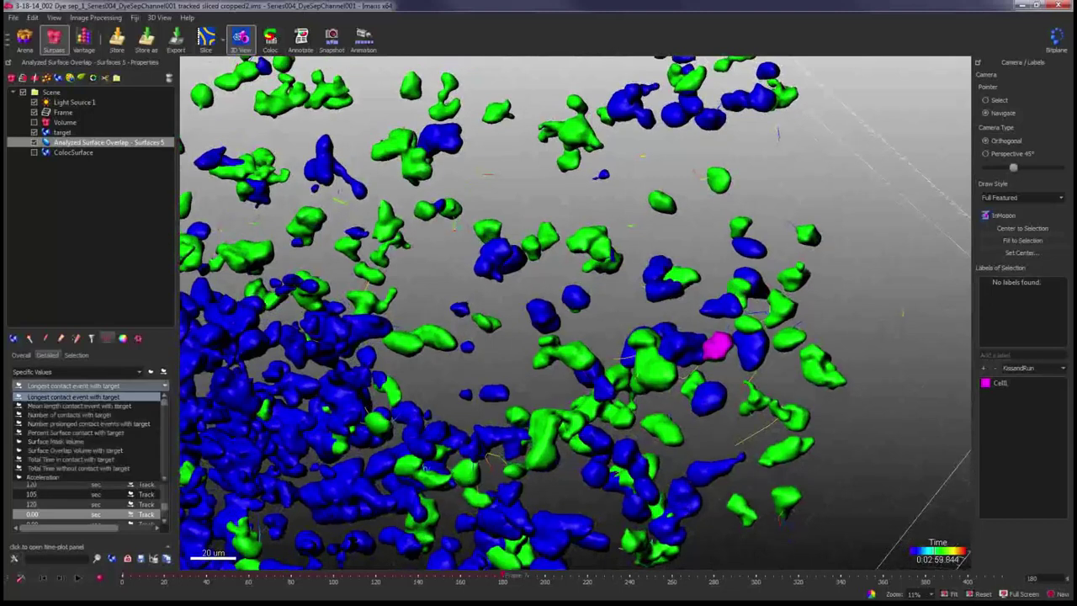
{"action": "left_click", "coordinate": [75, 450]}
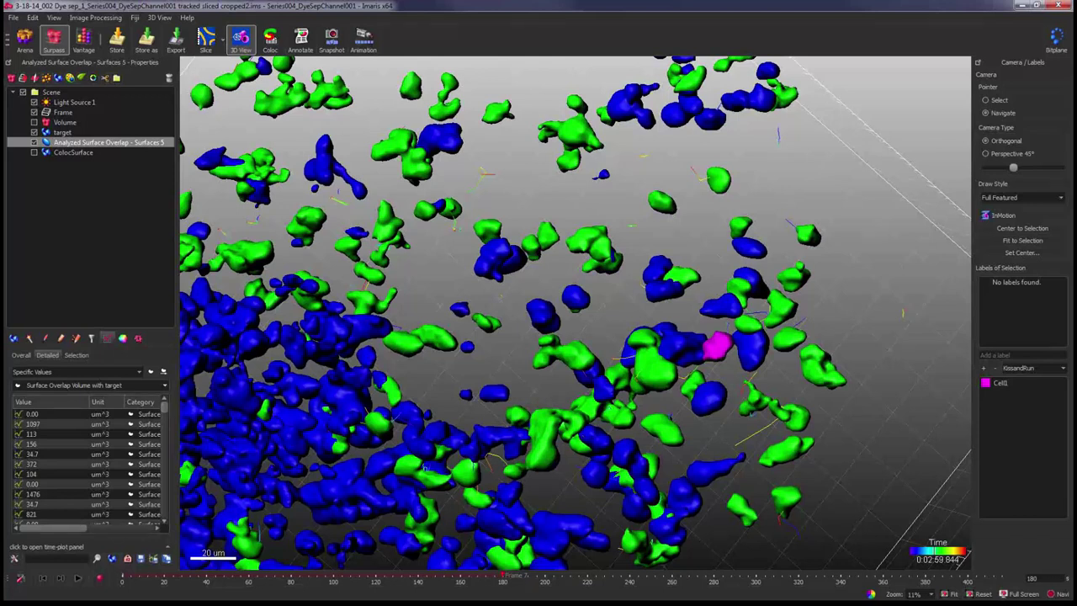
{"action": "left_click", "coordinate": [50, 493]}
{"action": "left_click", "coordinate": [50, 514]}
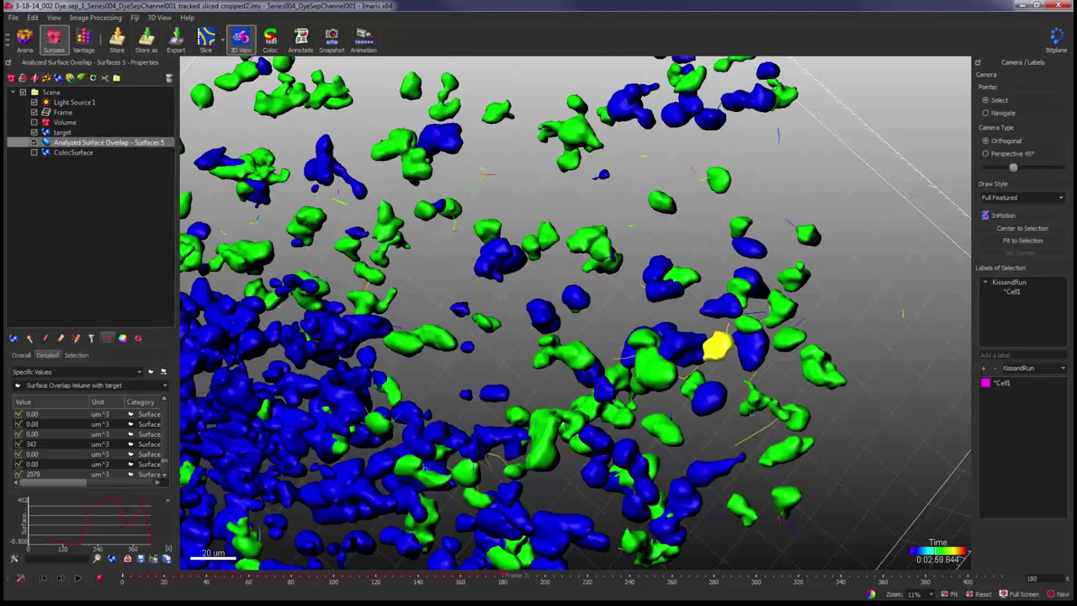
Hide the Analyzed Surface Overlap and target surfaces and display only ColocSurface.
{"action": "left_click", "coordinate": [34, 142]}
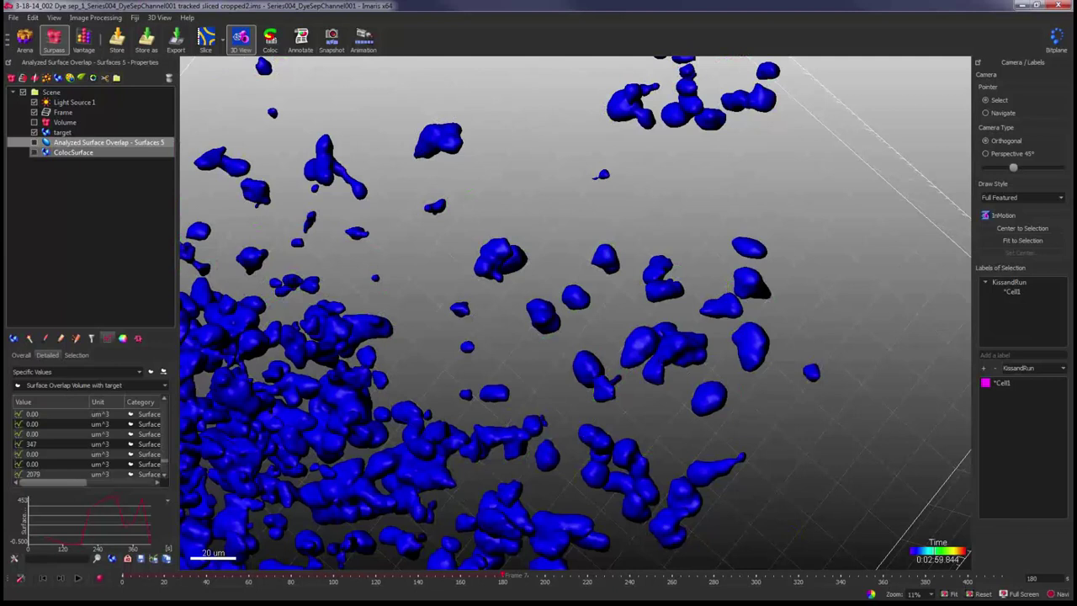
{"action": "left_click", "coordinate": [35, 152]}
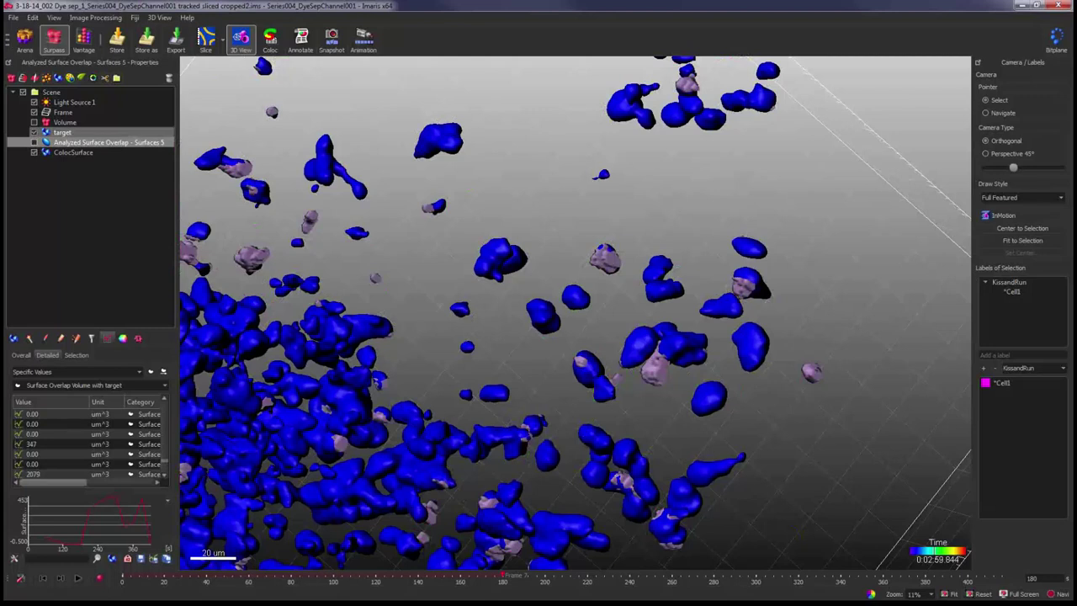
{"action": "left_click", "coordinate": [34, 132]}
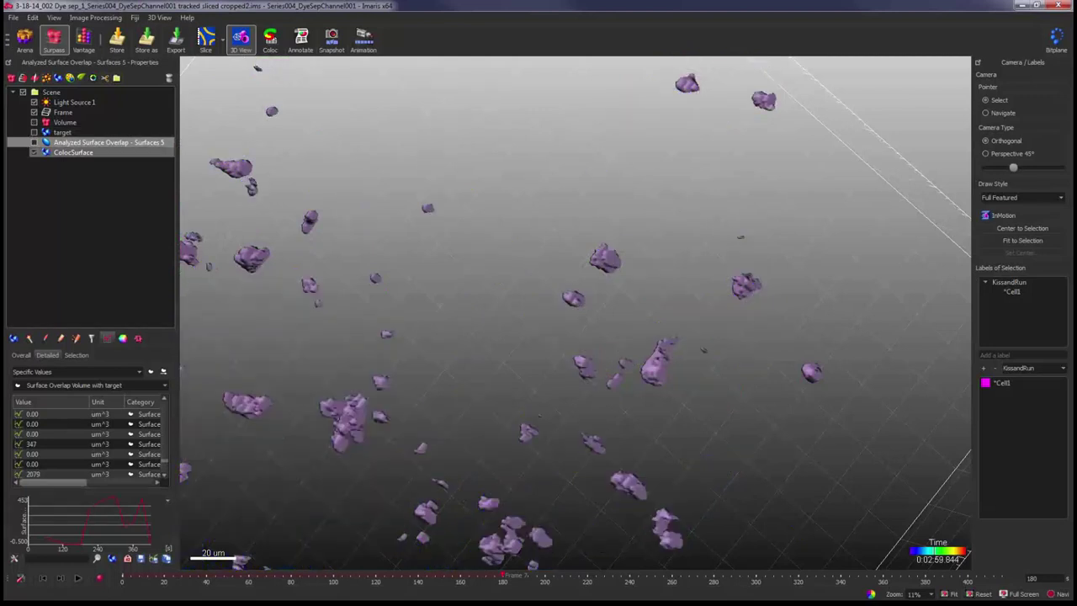
{"action": "left_click", "coordinate": [73, 152]}
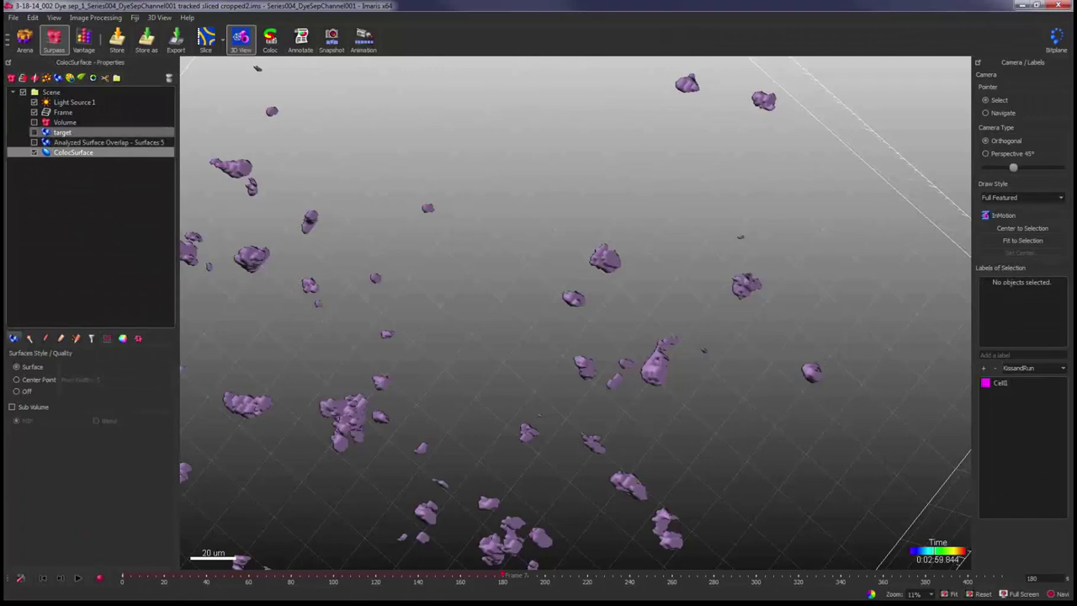
Show the target surfaces again and color ColocSurface with its yellow base color.
{"action": "left_click", "coordinate": [62, 132]}
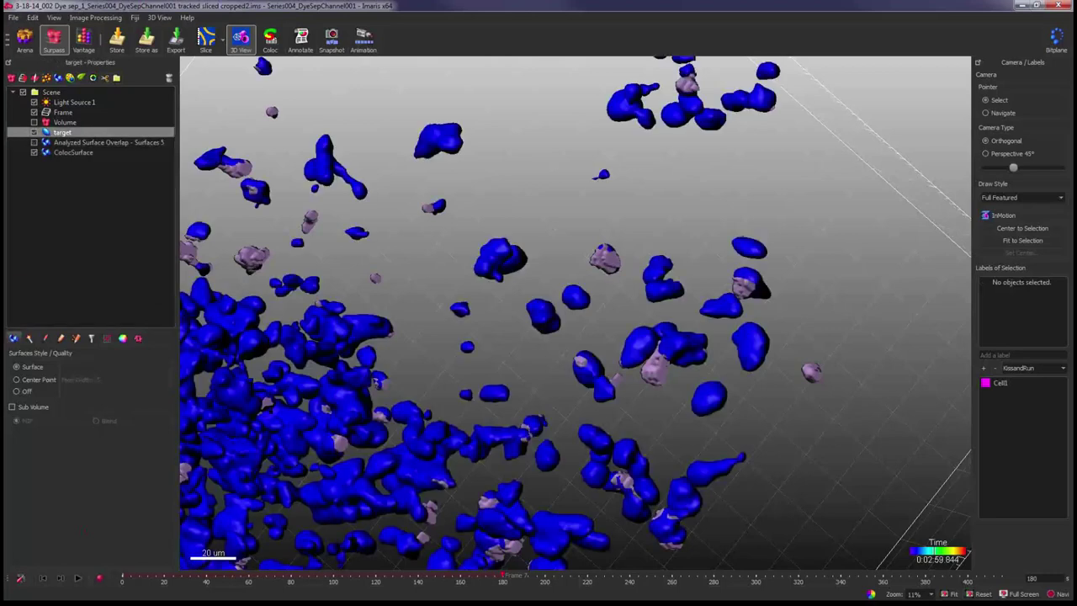
{"action": "key", "text": "Escape"}
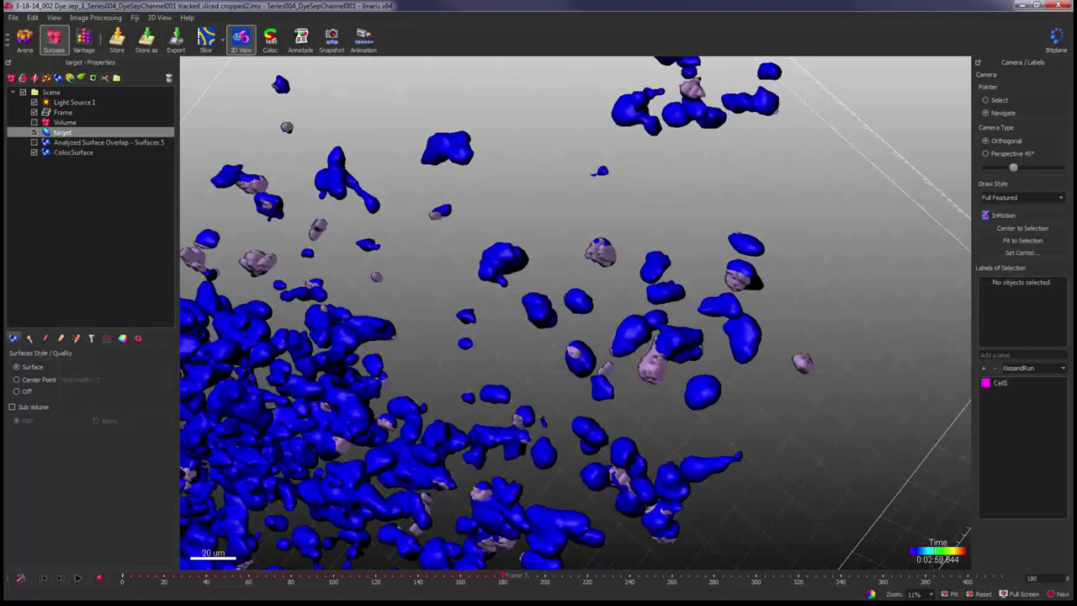
{"action": "left_click", "coordinate": [73, 152]}
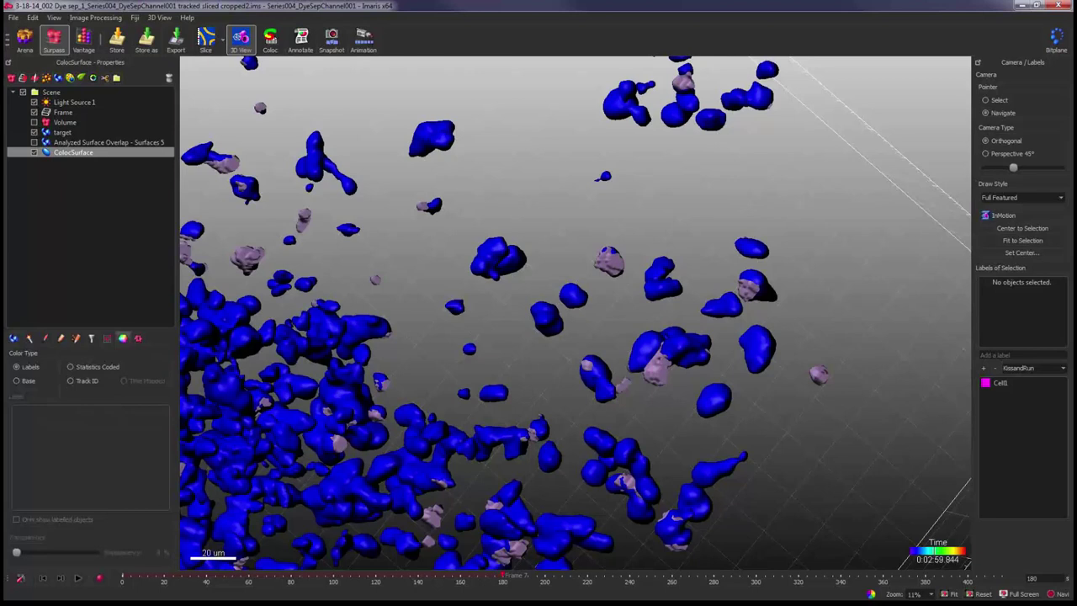
{"action": "left_click", "coordinate": [16, 380]}
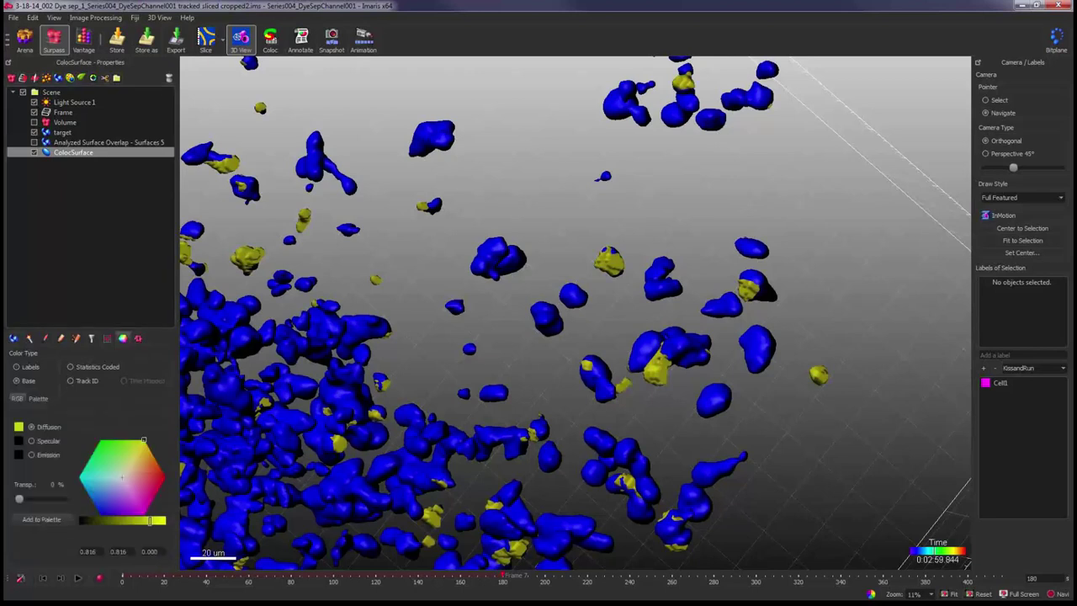
{"action": "scroll", "coordinate": [621, 218], "scroll_direction": "up", "scroll_amount": 5}
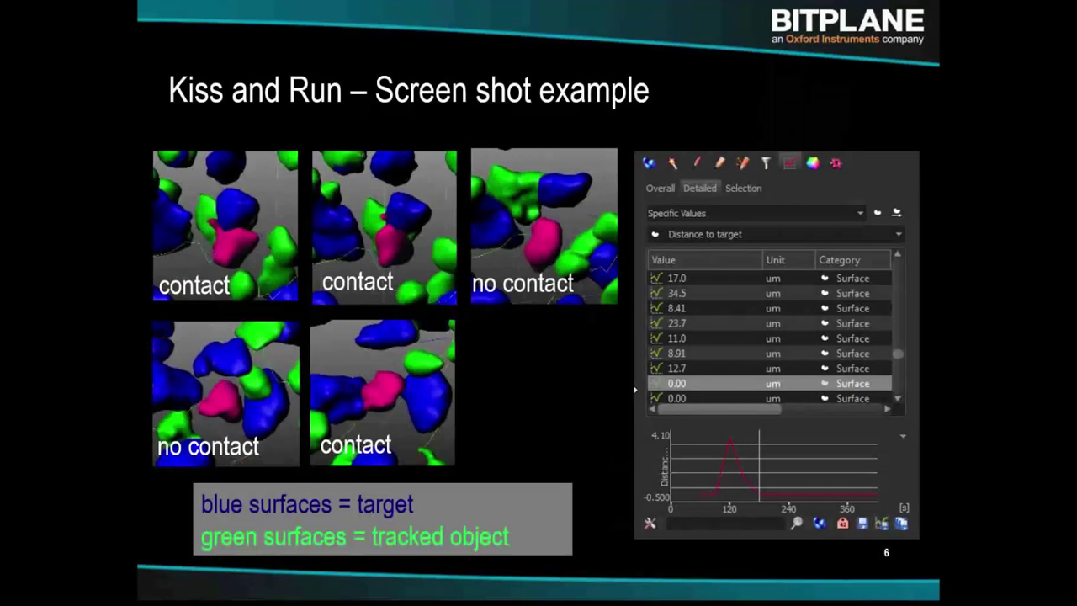
{"action": "key", "text": "Right"}
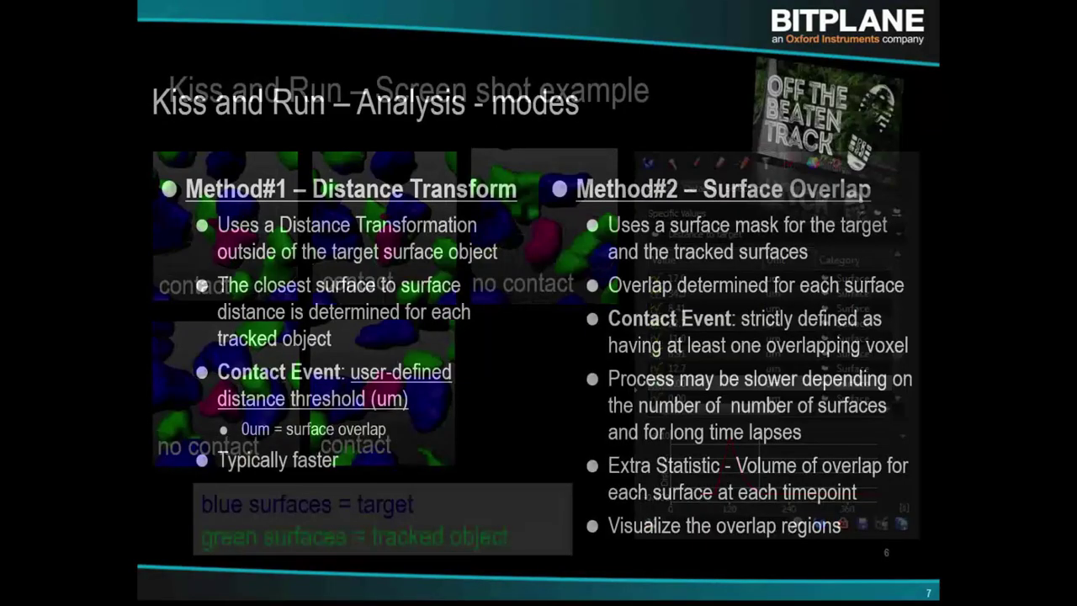
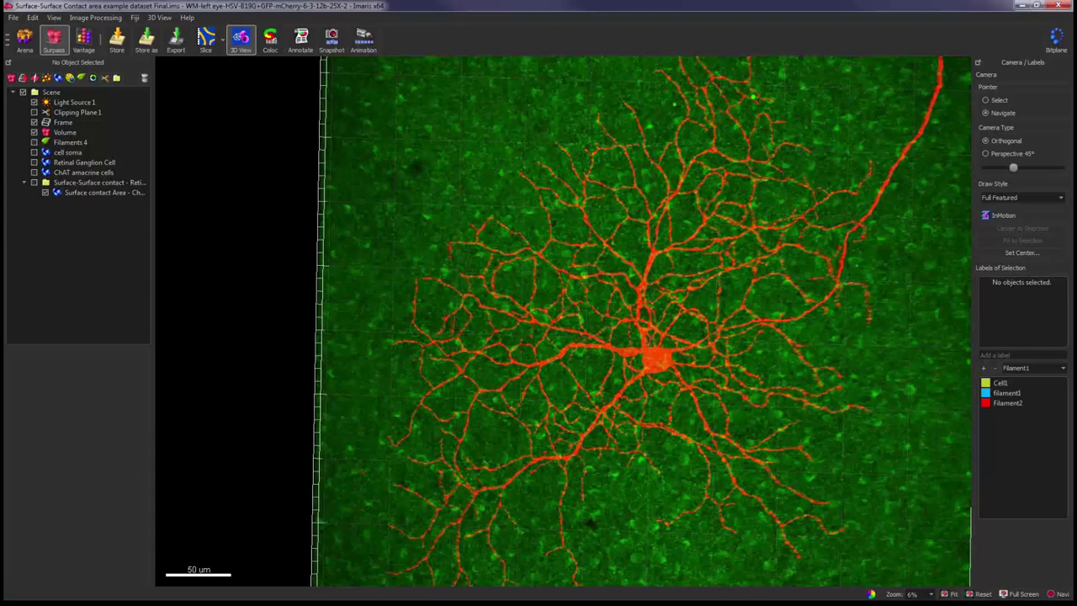
Inspect the red neuron's branches against the green staining in the 2D slice view, moving to slice 44.
{"action": "left_click", "coordinate": [205, 38]}
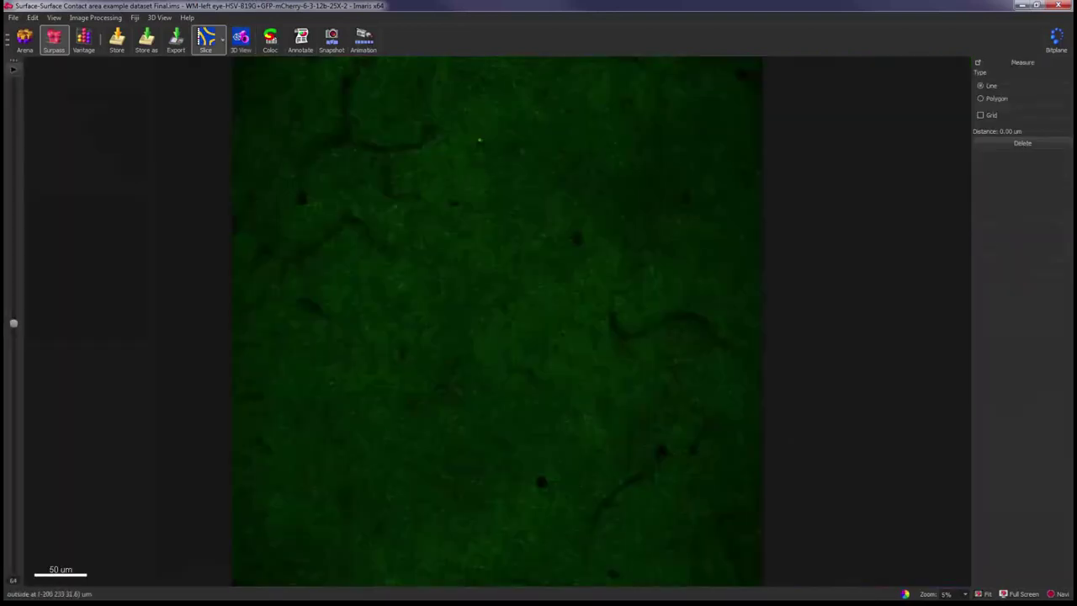
{"action": "left_click_drag", "start_coordinate": [14, 323], "coordinate": [14, 417]}
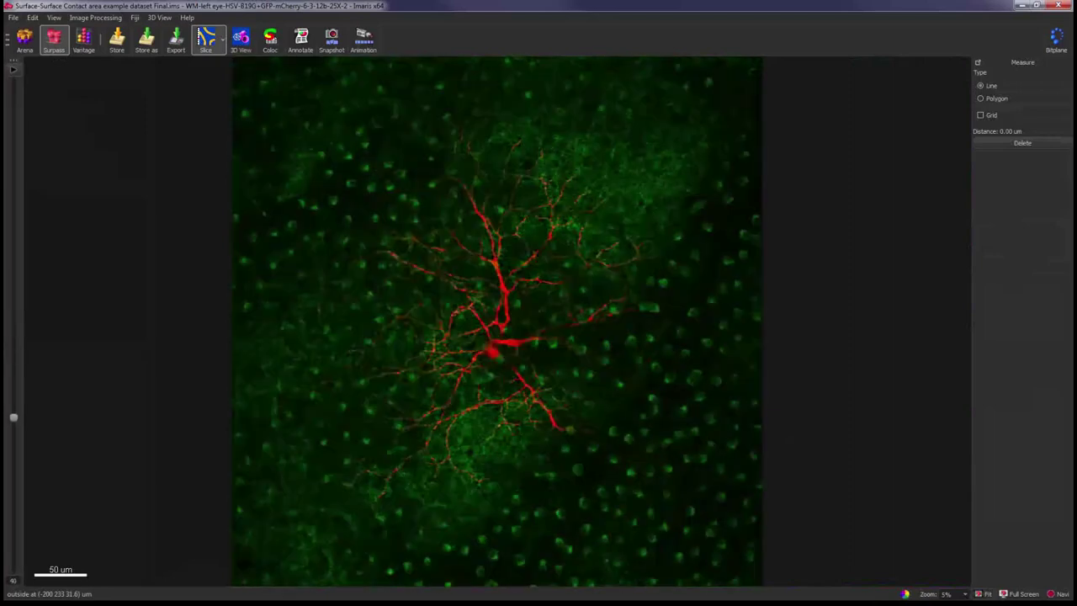
{"action": "scroll", "coordinate": [496, 319], "scroll_direction": "up", "scroll_amount": 3}
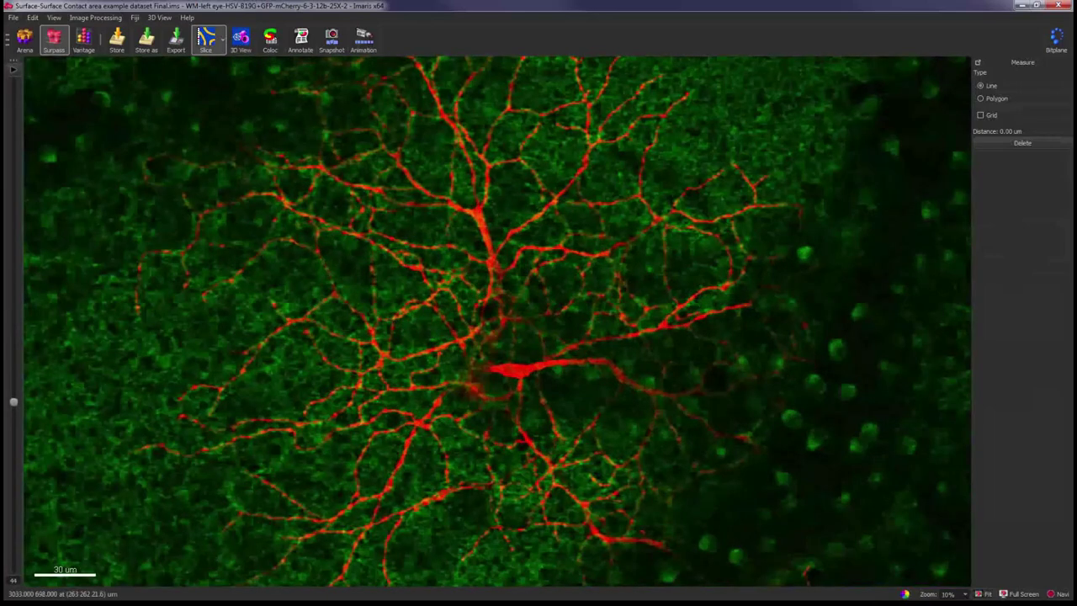
{"action": "scroll", "coordinate": [496, 326], "scroll_direction": "up", "scroll_amount": 1}
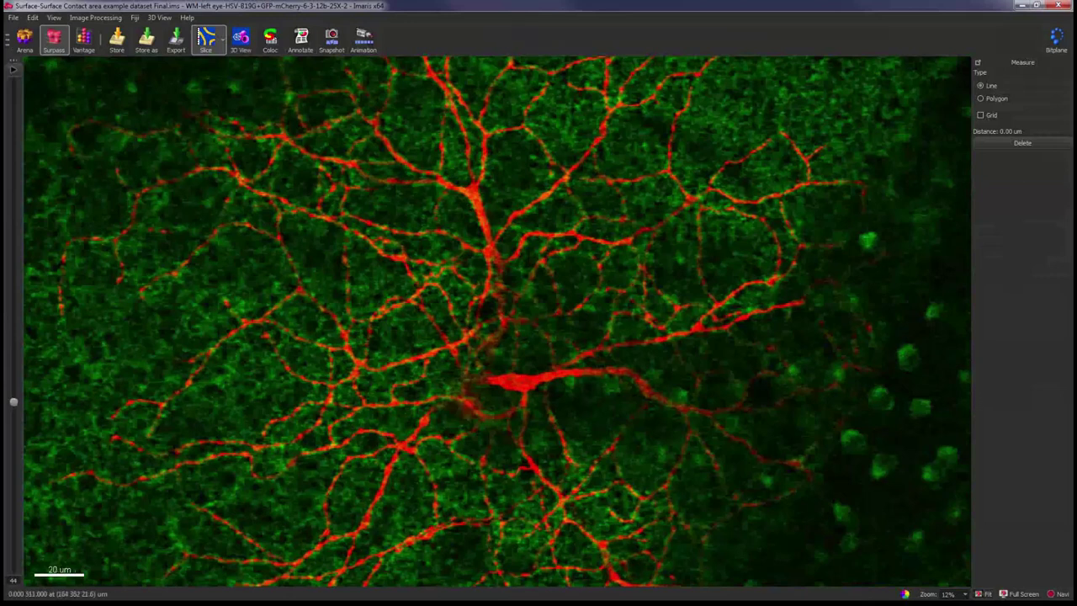
{"action": "scroll", "coordinate": [362, 227], "scroll_direction": "down", "scroll_amount": 1}
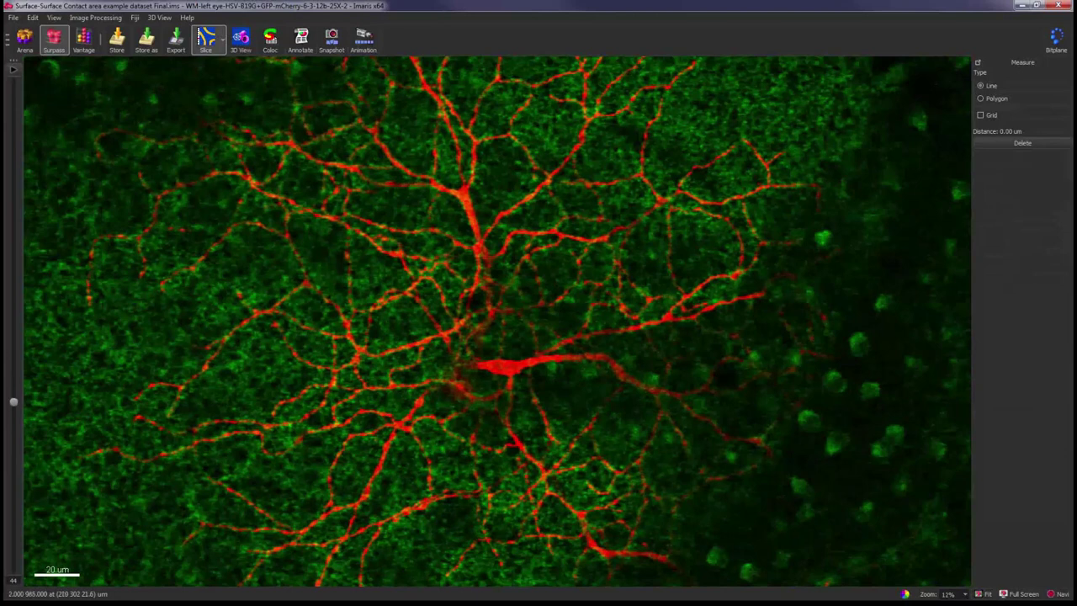
{"action": "scroll", "coordinate": [496, 319], "scroll_direction": "down", "scroll_amount": 1}
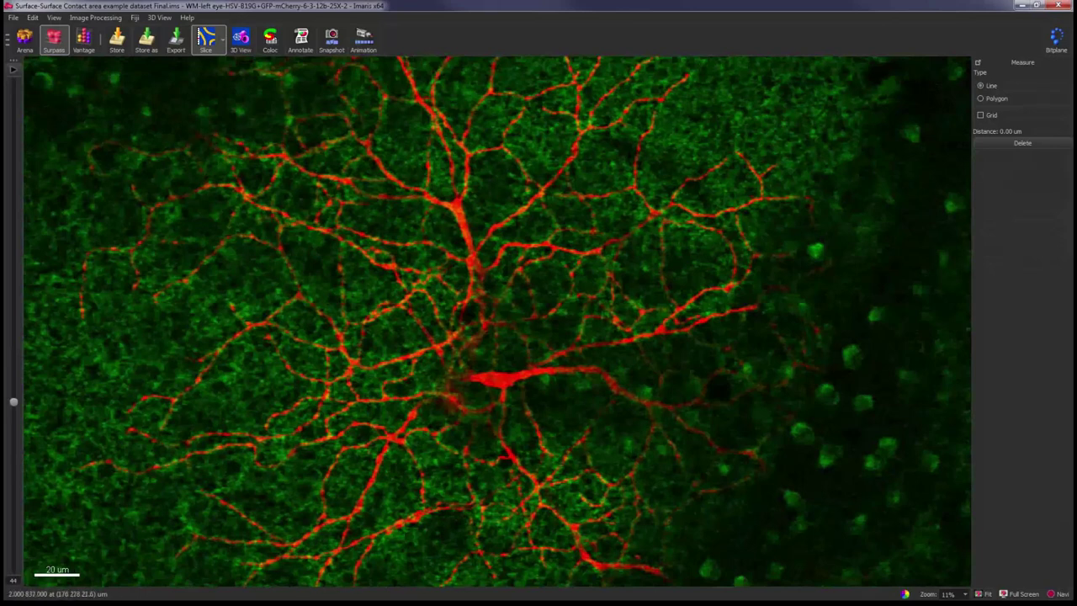
Return to the 3D view, hide the Volume, and display the Retinal Ganglion Cell and ChAT amacrine cells surfaces.
{"action": "left_click", "coordinate": [241, 38]}
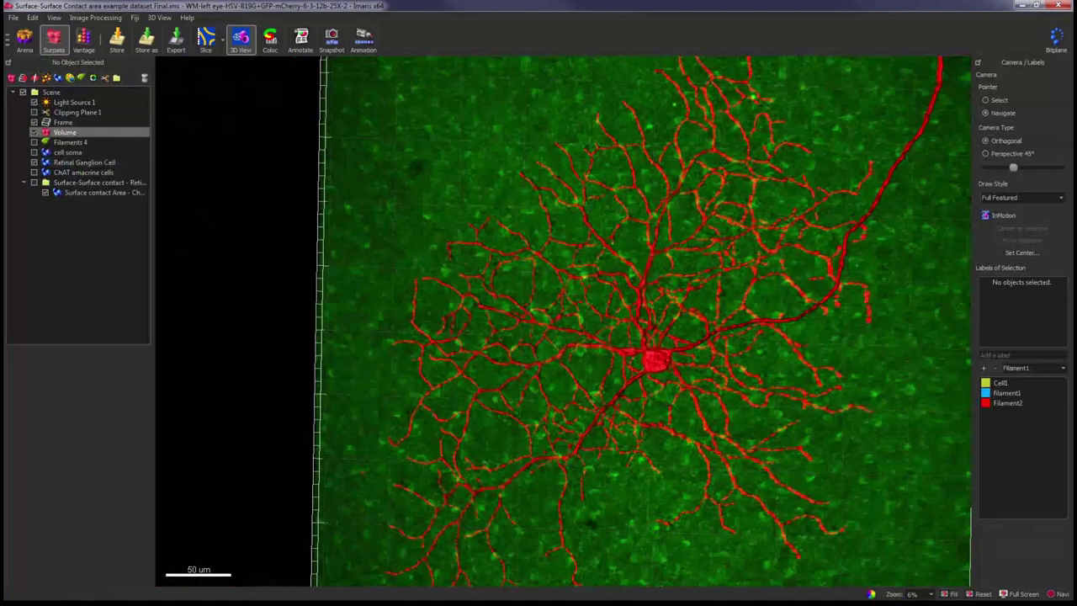
{"action": "left_click", "coordinate": [35, 133]}
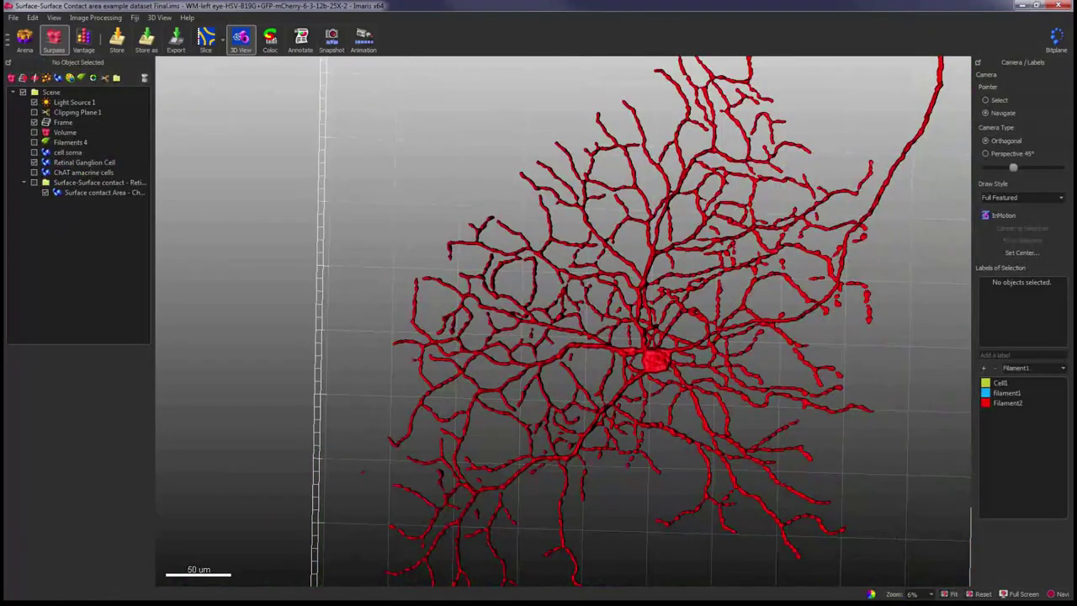
{"action": "left_click", "coordinate": [34, 172]}
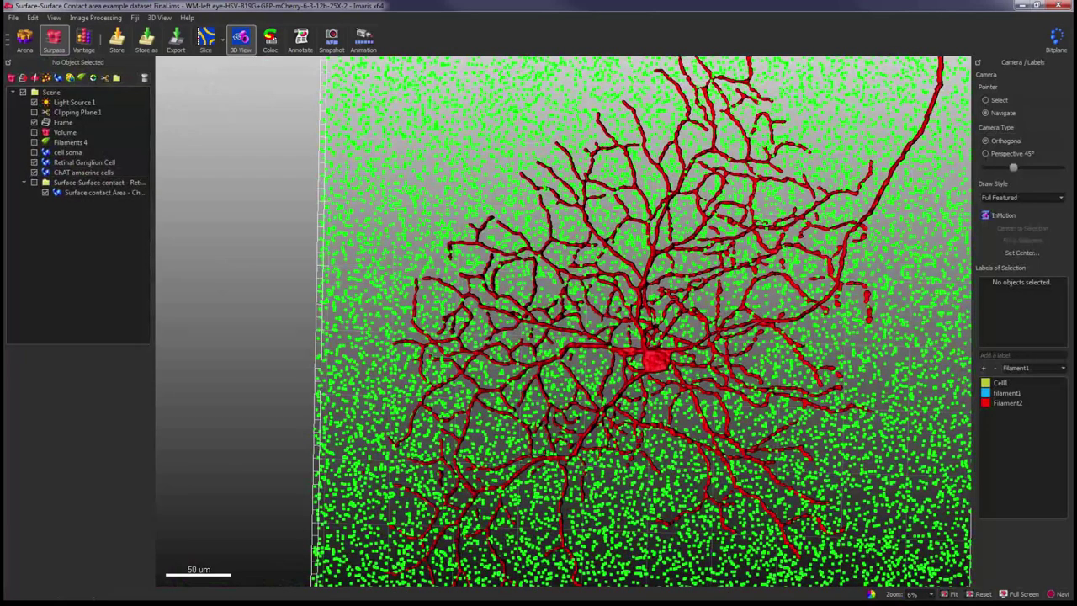
{"action": "scroll", "coordinate": [640, 319], "scroll_direction": "down", "scroll_amount": 2}
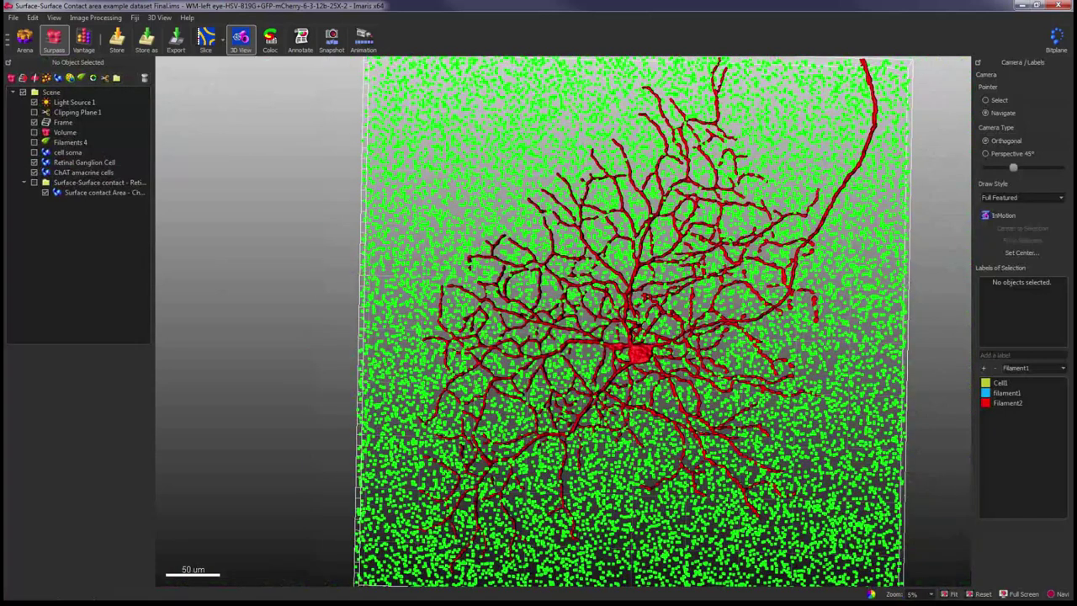
Hide the ChAT amacrine cells and display the Surface-Surface contact group together with the Retinal Ganglion Cell surface.
{"action": "left_click", "coordinate": [83, 171]}
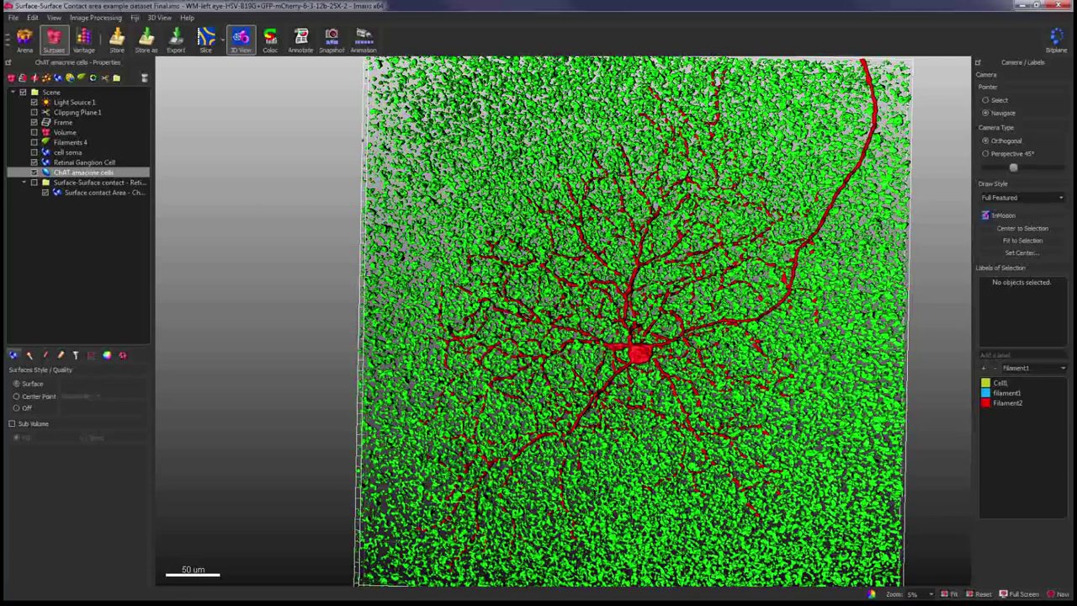
{"action": "left_click", "coordinate": [84, 162], "text": "ctrl"}
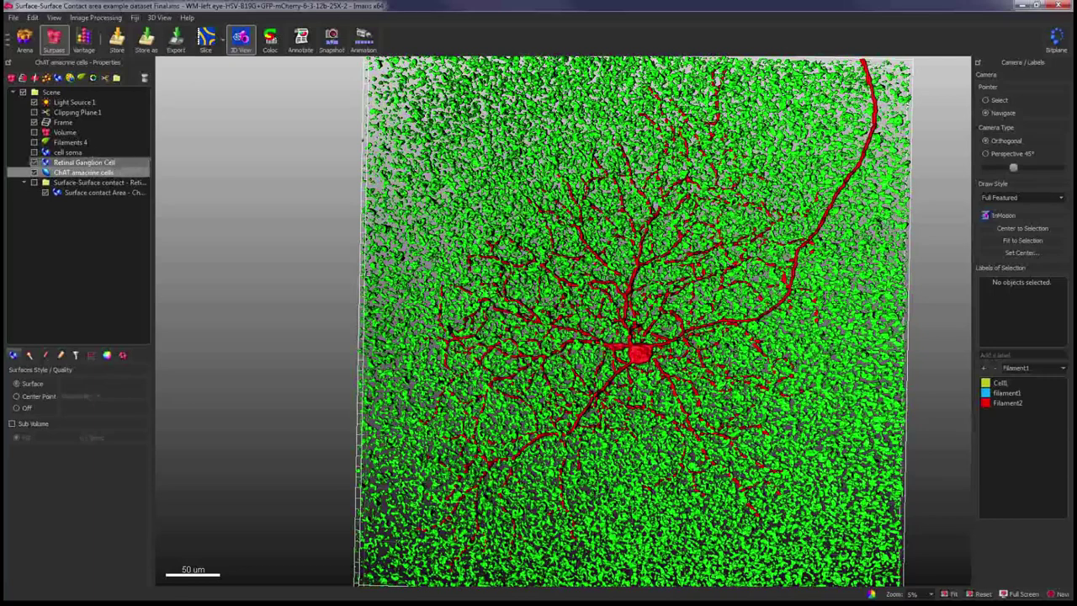
{"action": "left_click", "coordinate": [34, 162]}
{"action": "left_click", "coordinate": [34, 171]}
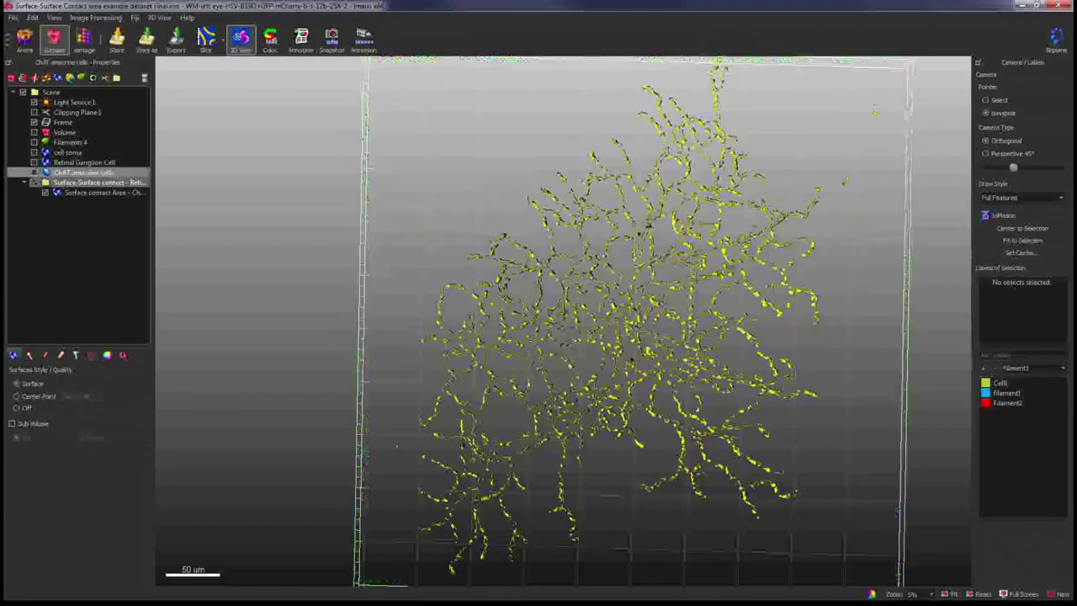
{"action": "left_click", "coordinate": [34, 162]}
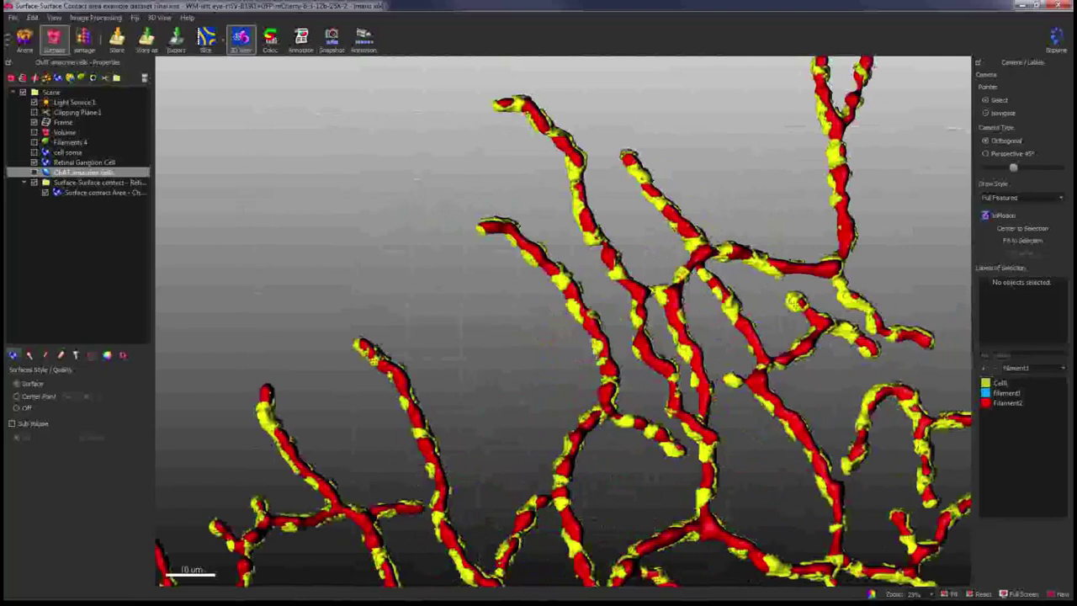
Display the overall statistics of the Surface contact Area - ChAT amacrine cells surface with the value column fully readable.
{"action": "left_click", "coordinate": [96, 192]}
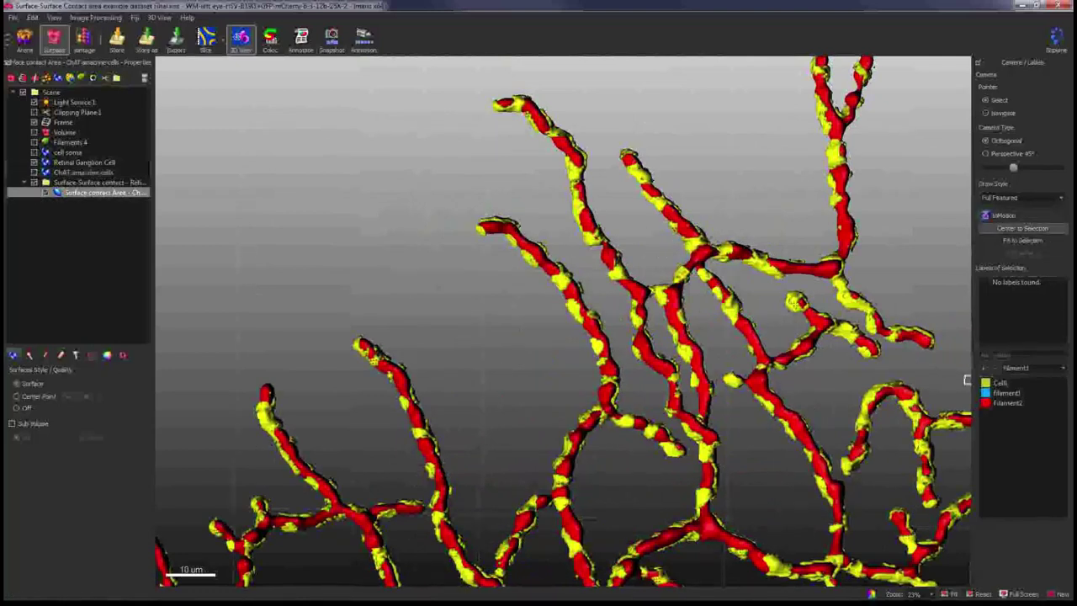
{"action": "right_click_drag", "start_coordinate": [967, 379], "coordinate": [934, 354]}
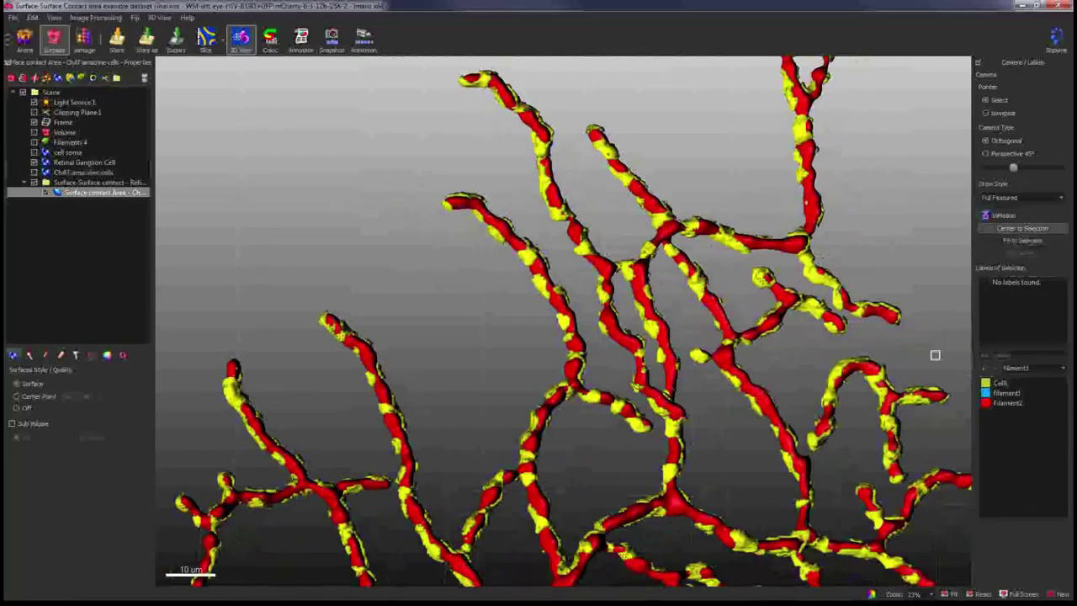
{"action": "left_click_drag", "start_coordinate": [934, 355], "coordinate": [898, 355]}
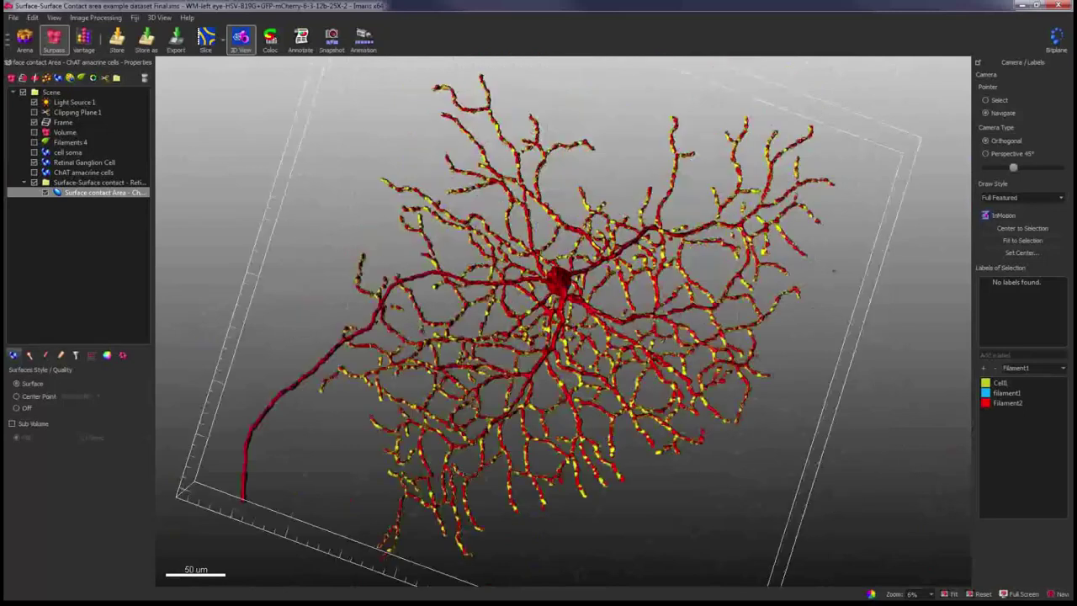
{"action": "left_click", "coordinate": [92, 355]}
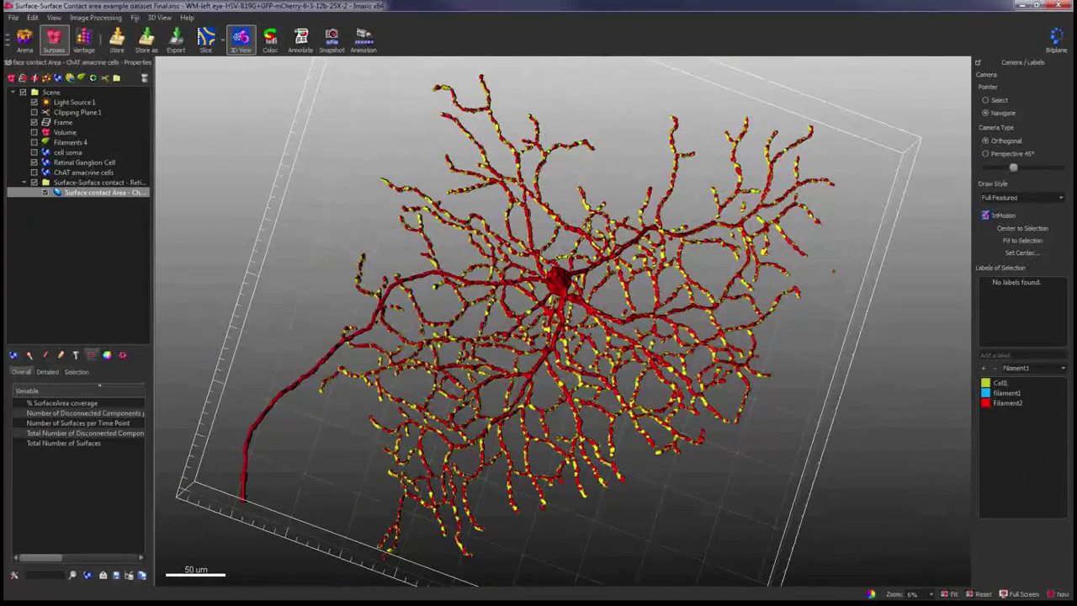
{"action": "left_click_drag", "start_coordinate": [154, 320], "coordinate": [209, 319]}
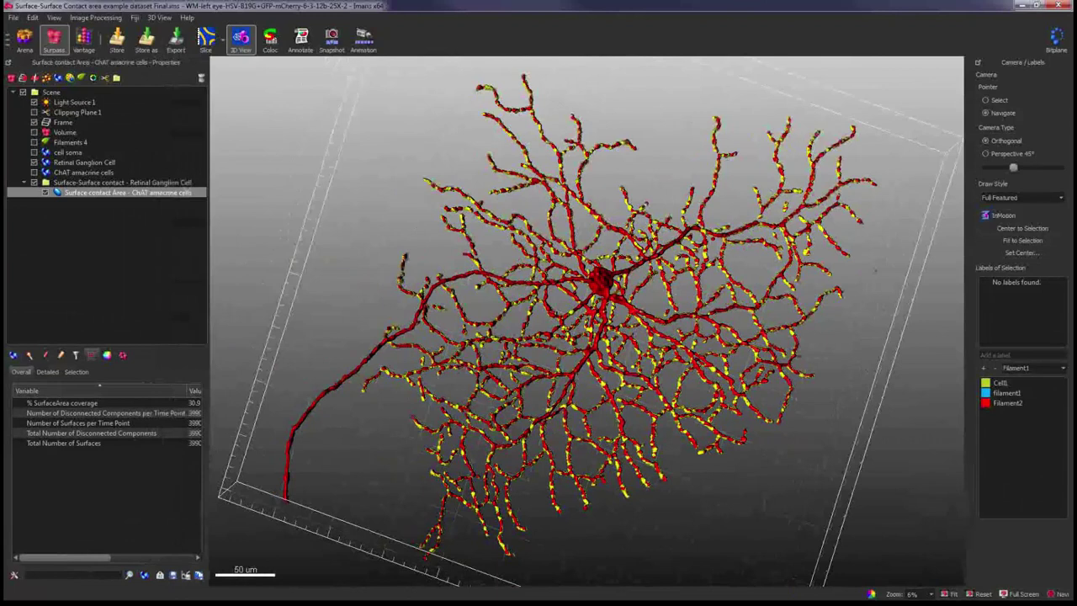
{"action": "left_click_drag", "start_coordinate": [208, 320], "coordinate": [233, 319]}
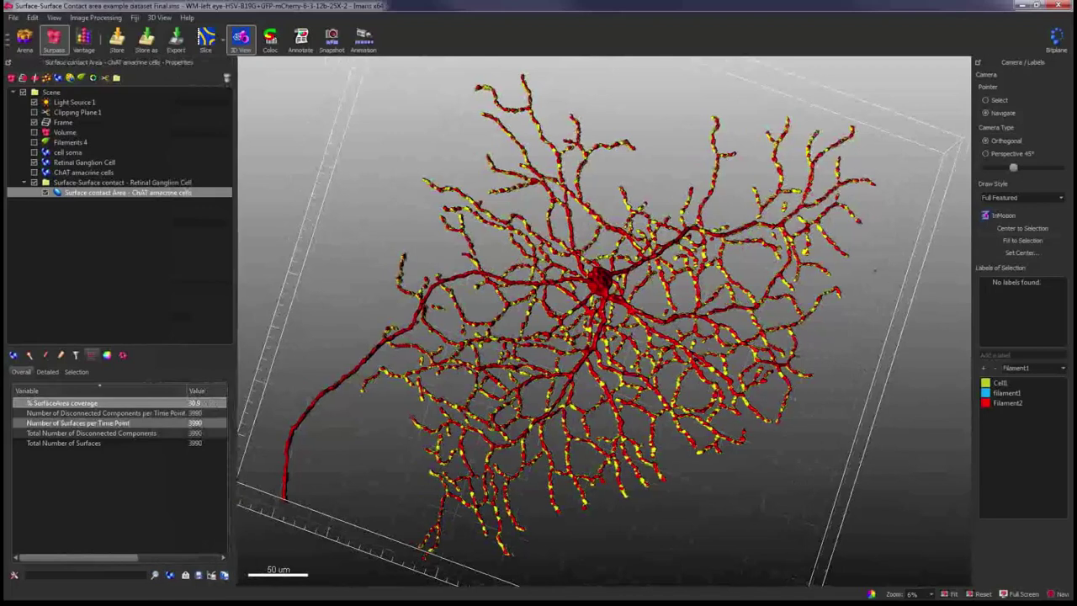
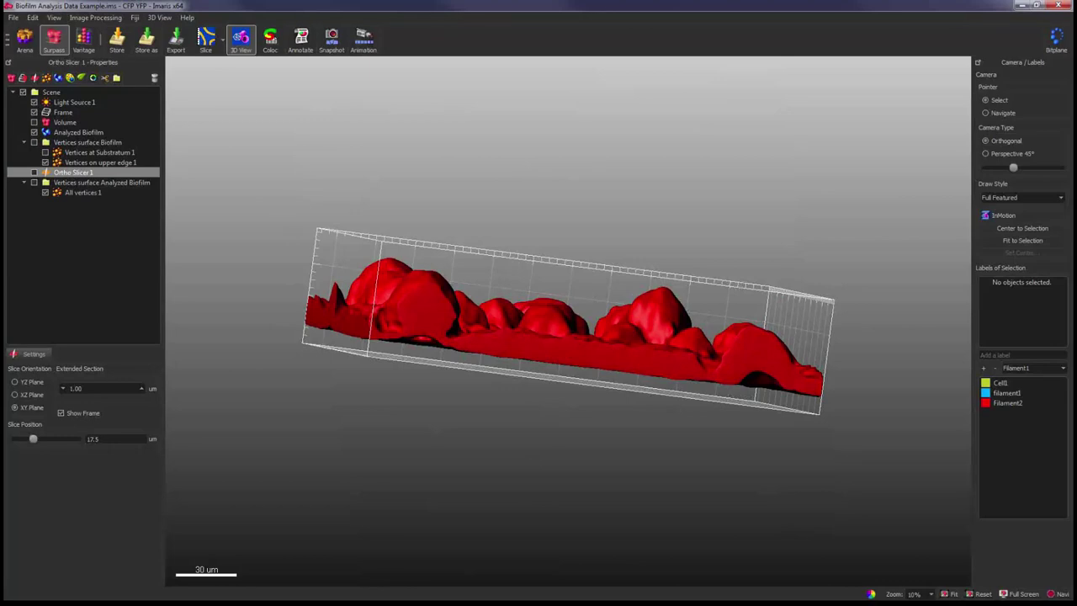
Select the Analyzed Biofilm surface and examine its shape from the side and from above.
{"action": "left_click", "coordinate": [79, 132]}
{"action": "key", "text": "Escape"}
{"action": "left_click_drag", "start_coordinate": [505, 320], "coordinate": [651, 308]}
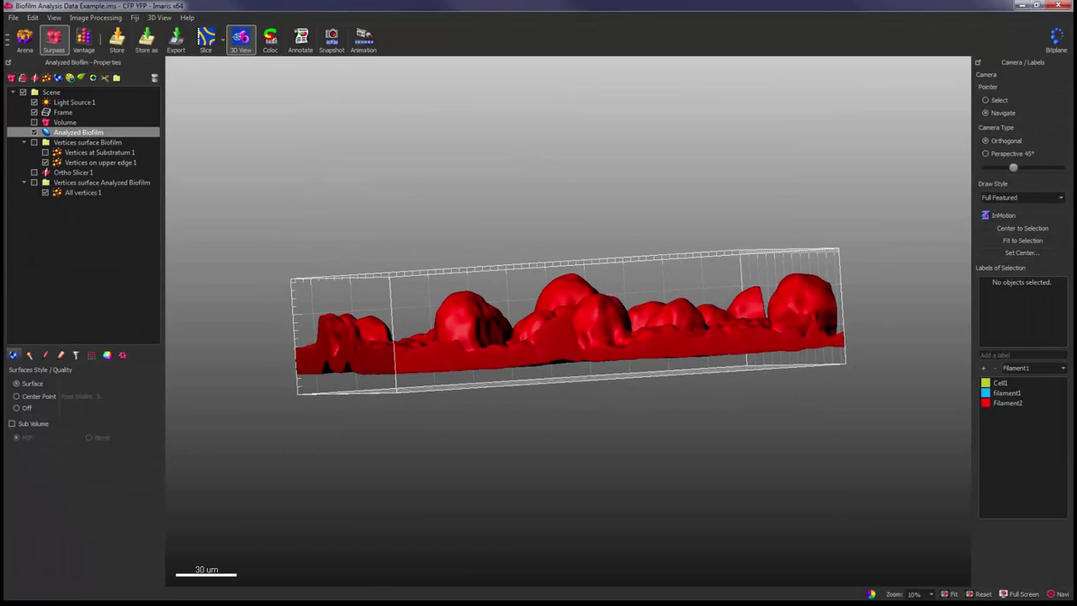
{"action": "left_click_drag", "start_coordinate": [652, 308], "coordinate": [672, 317]}
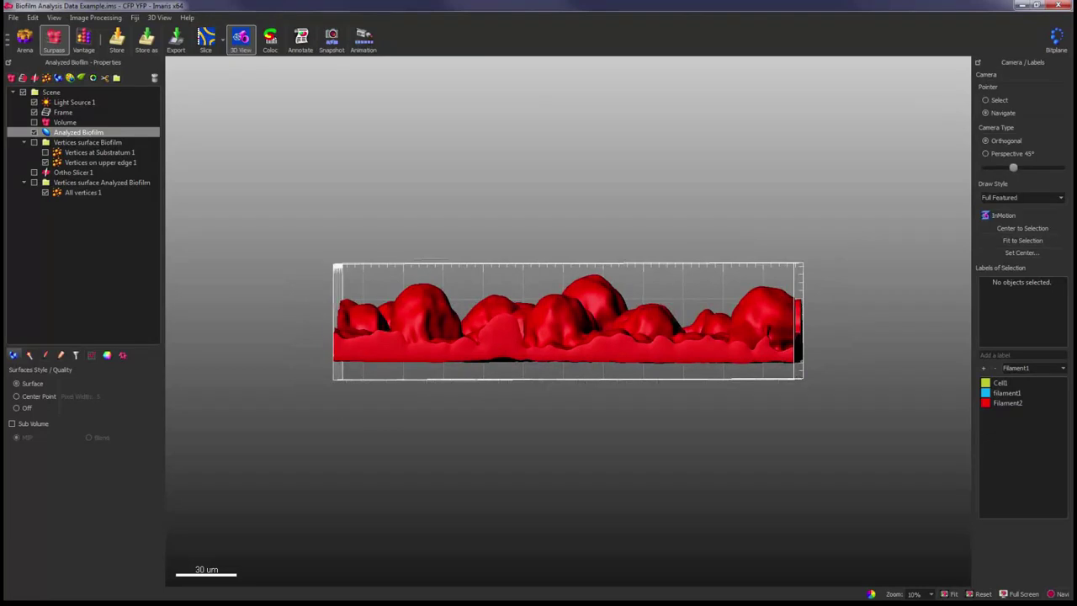
{"action": "left_click_drag", "start_coordinate": [673, 316], "coordinate": [522, 374]}
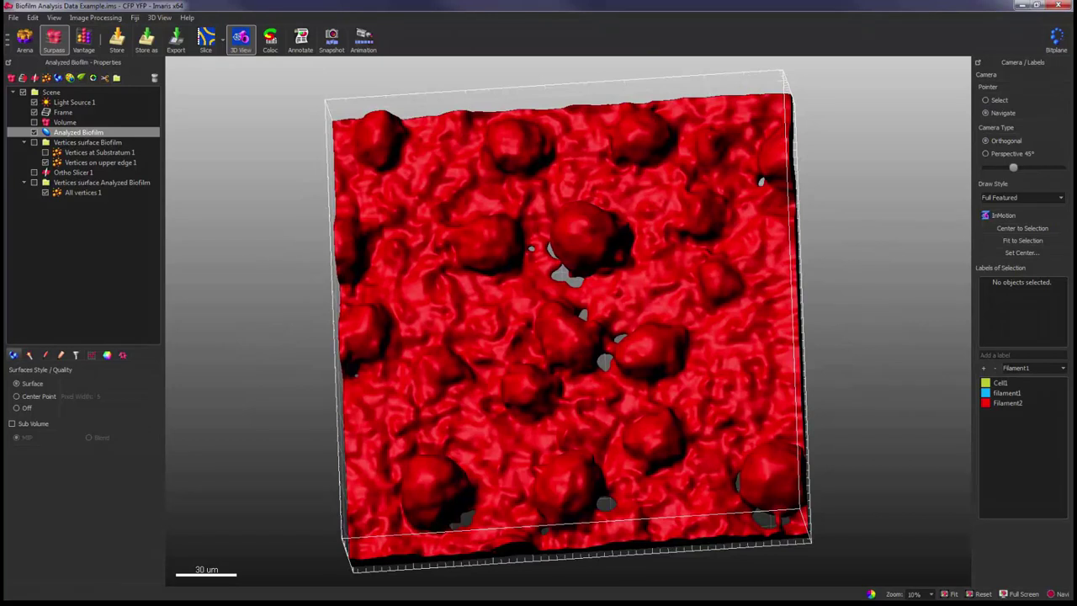
Set up the Biofilm Analysis with Overall Calculations and the Surface Mask and BioVolume (no gaps, to substratum) measurement methods.
{"action": "left_click", "coordinate": [122, 354]}
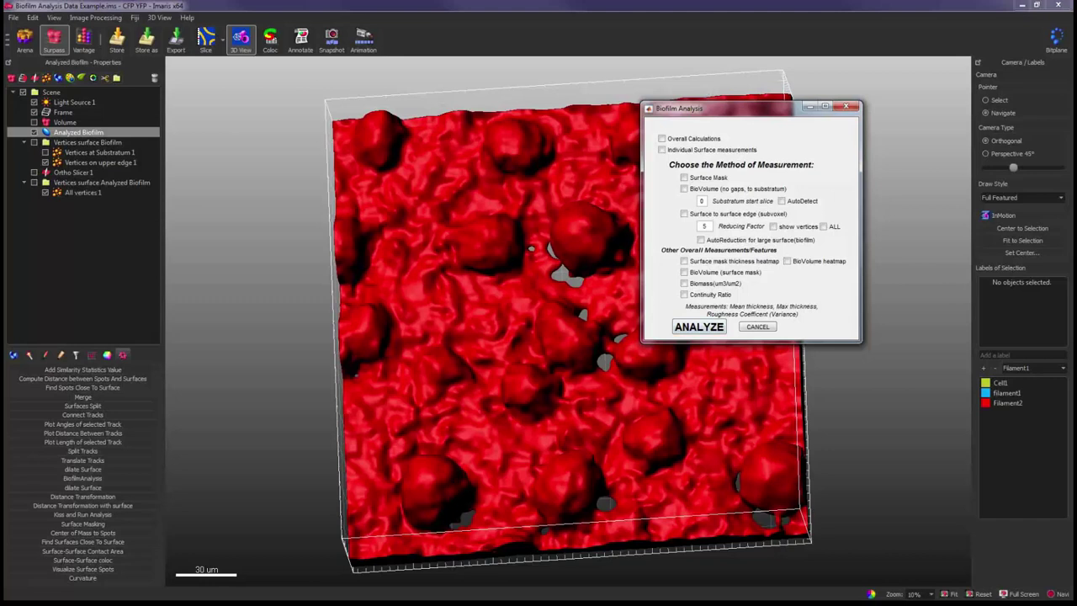
{"action": "left_click", "coordinate": [662, 138]}
{"action": "left_click", "coordinate": [684, 178]}
{"action": "key", "text": "space"}
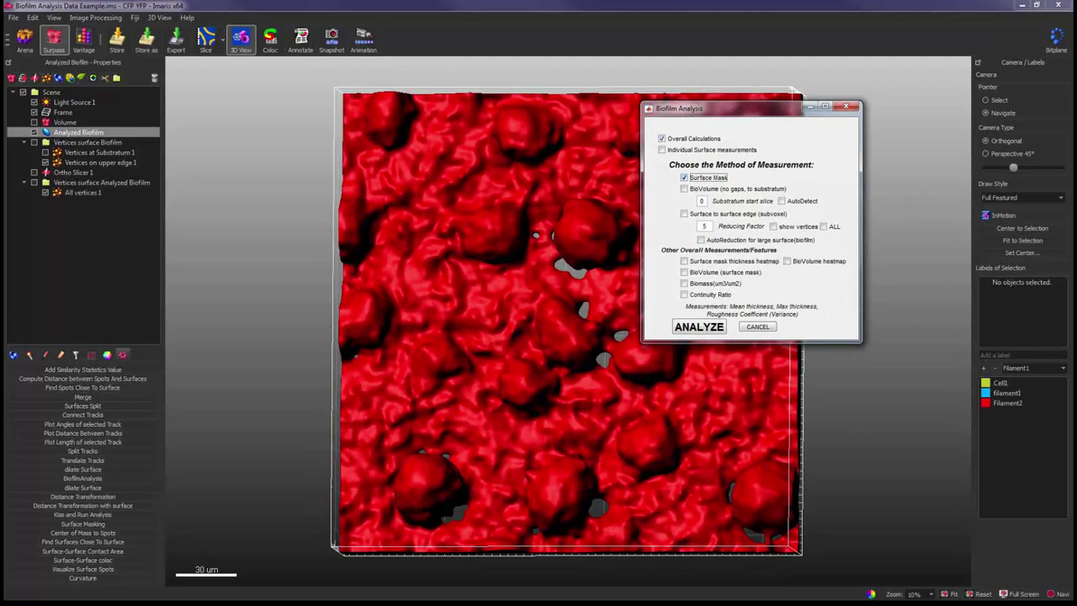
{"action": "left_click", "coordinate": [683, 188]}
{"action": "key", "text": "Return"}
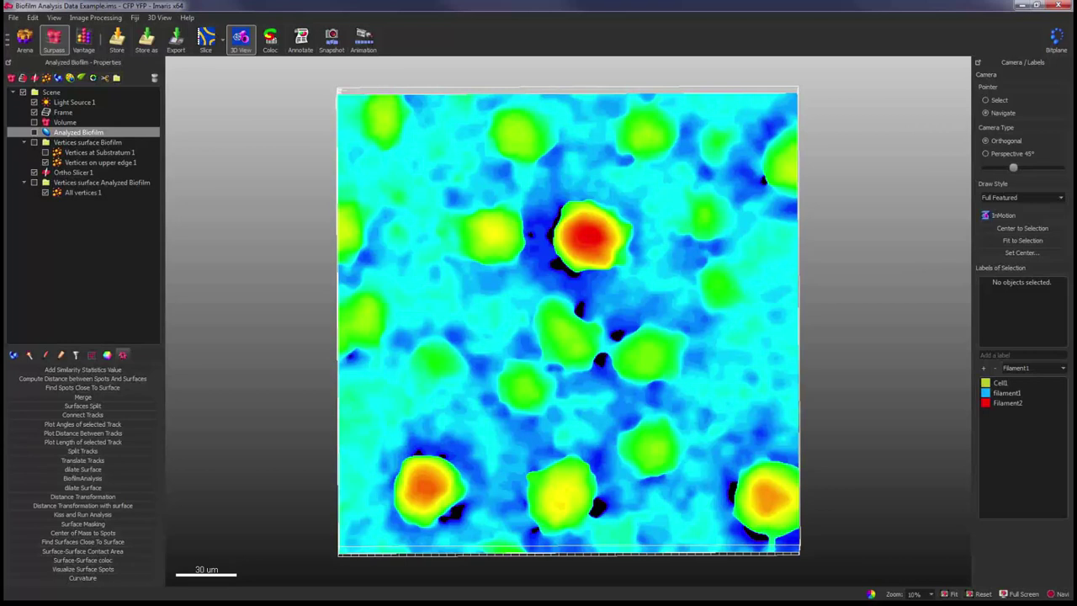
Display the overall statistics of the Analyzed Biofilm surface with full variable names and values beside the thickness heatmap.
{"action": "scroll", "coordinate": [567, 321], "scroll_direction": "down", "scroll_amount": 2}
{"action": "left_click_drag", "start_coordinate": [507, 479], "coordinate": [507, 507]}
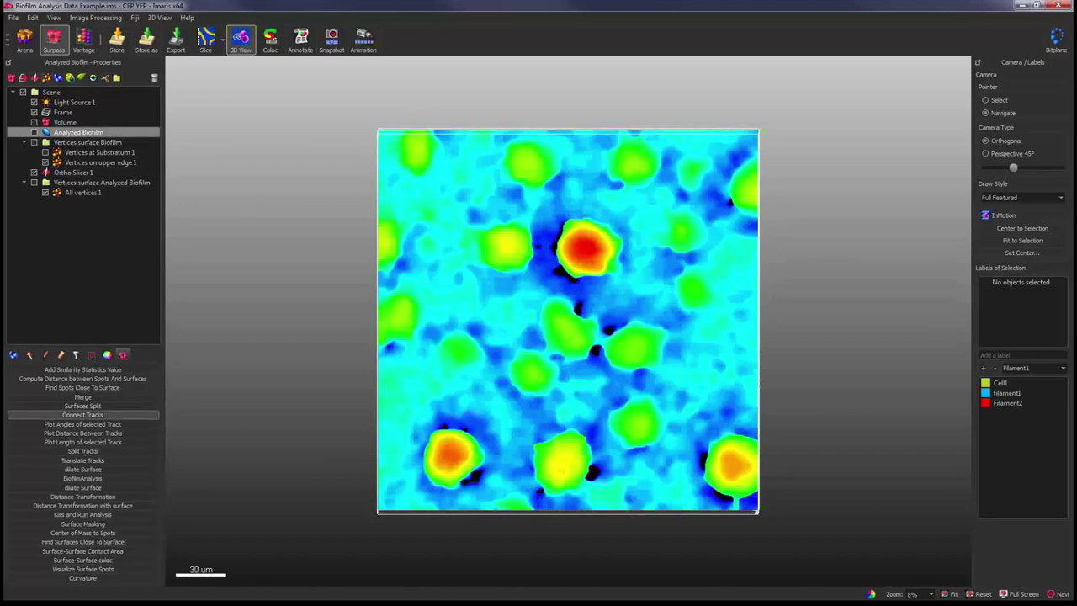
{"action": "left_click", "coordinate": [91, 354]}
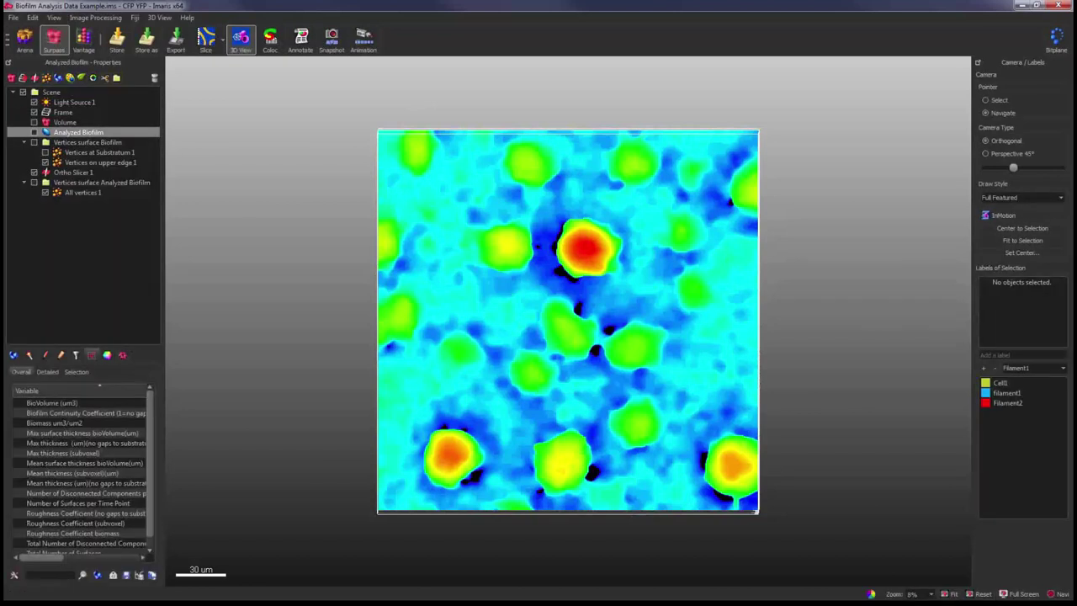
{"action": "left_click_drag", "start_coordinate": [163, 336], "coordinate": [238, 337]}
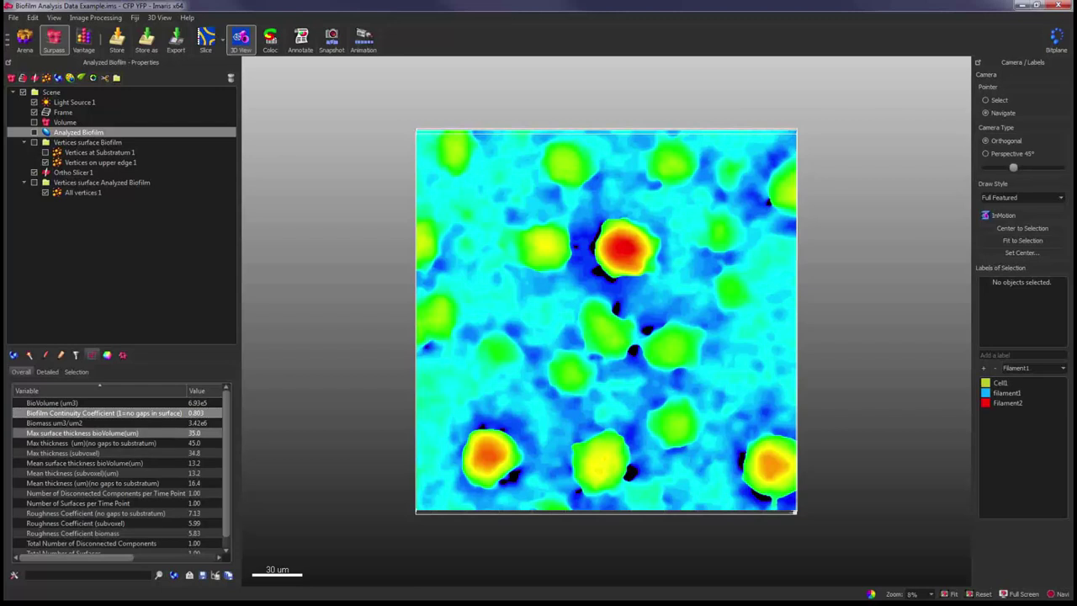
Check the maximum and mean surface thickness bioVolume statistics of the Analyzed Biofilm.
{"action": "left_click", "coordinate": [82, 432]}
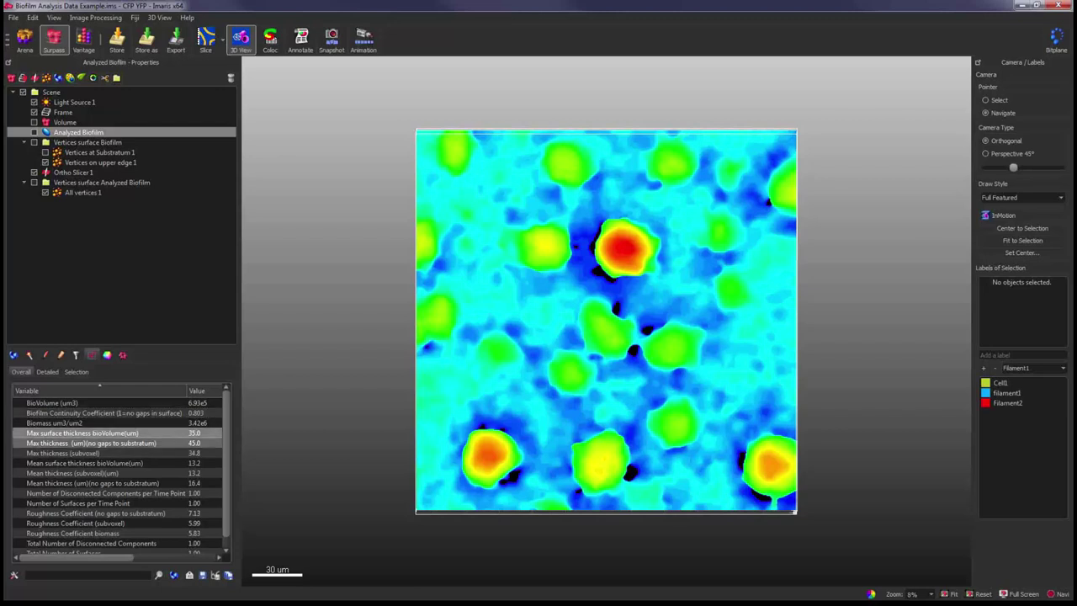
{"action": "left_click", "coordinate": [84, 463]}
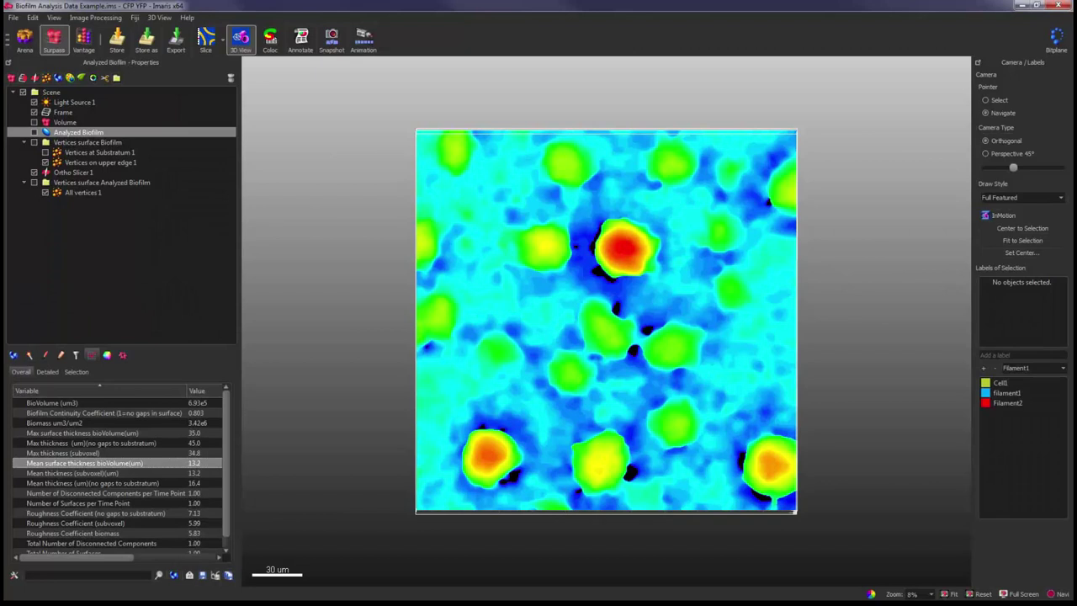
{"action": "scroll", "coordinate": [605, 320], "scroll_direction": "down", "scroll_amount": 1}
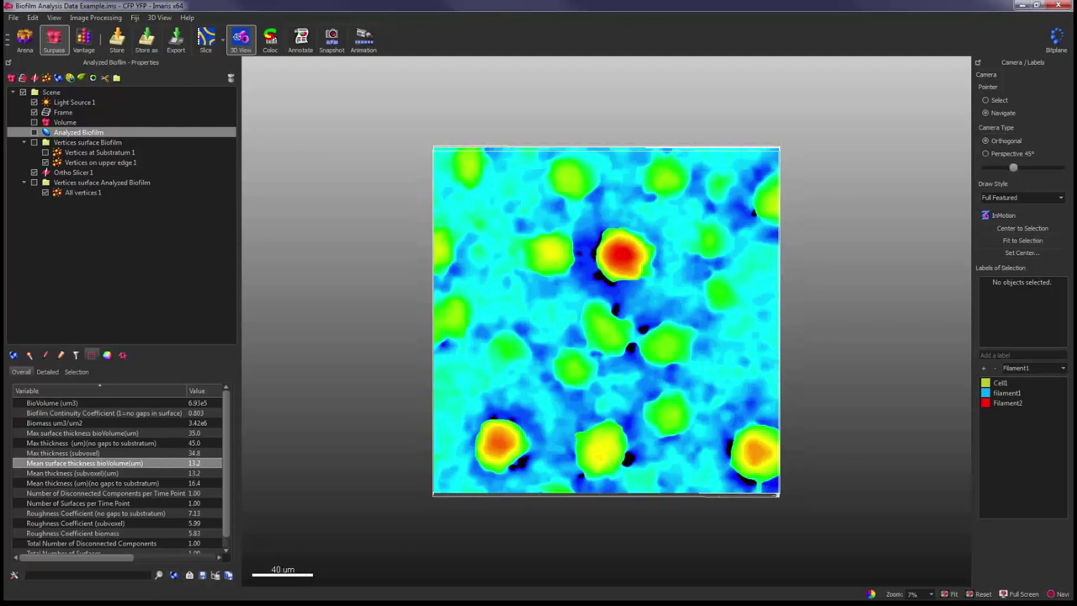
Show the Analyzed Biofilm surface over the thickness heatmap and examine the gaps in its coverage from above.
{"action": "scroll", "coordinate": [606, 320], "scroll_direction": "down", "scroll_amount": 1}
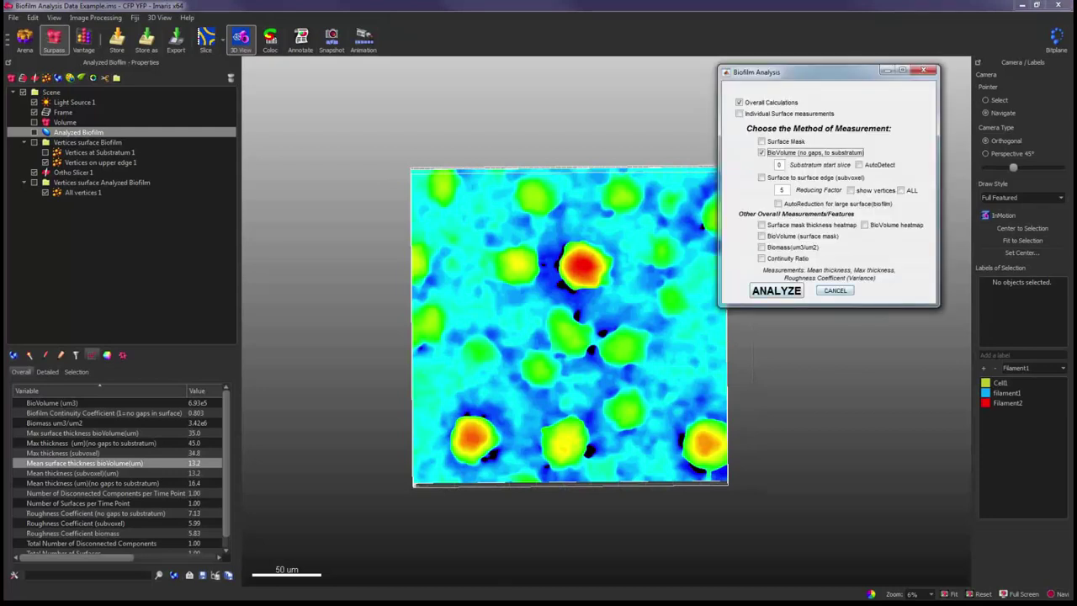
{"action": "key", "text": "Return"}
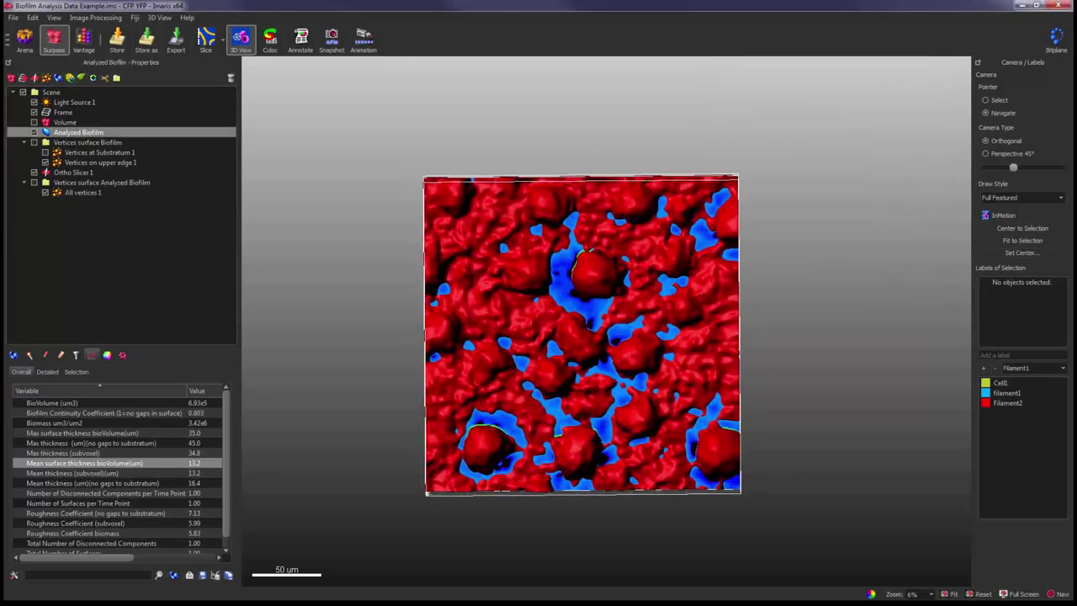
{"action": "scroll", "coordinate": [565, 335], "scroll_direction": "up", "scroll_amount": 3}
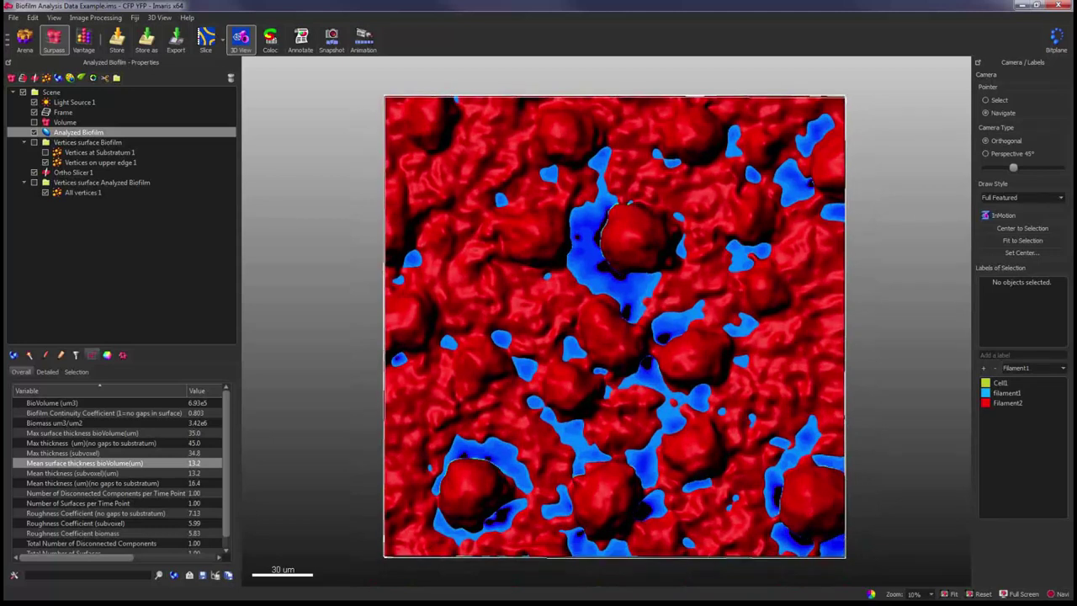
{"action": "left_click", "coordinate": [84, 473], "text": "ctrl"}
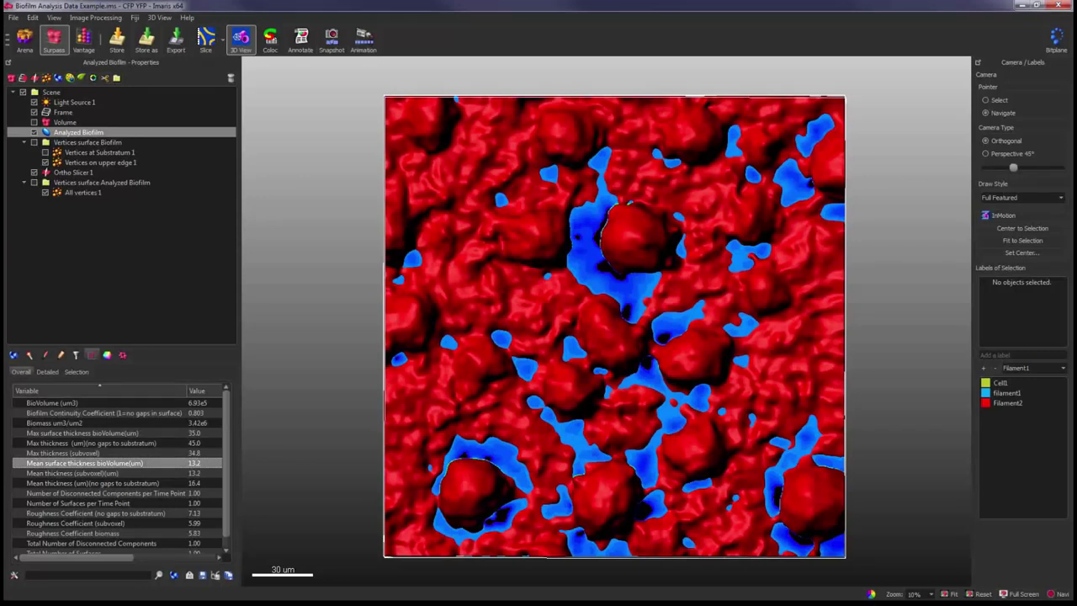
{"action": "scroll", "coordinate": [614, 326], "scroll_direction": "down", "scroll_amount": 1}
{"action": "scroll", "coordinate": [613, 326], "scroll_direction": "down", "scroll_amount": 1}
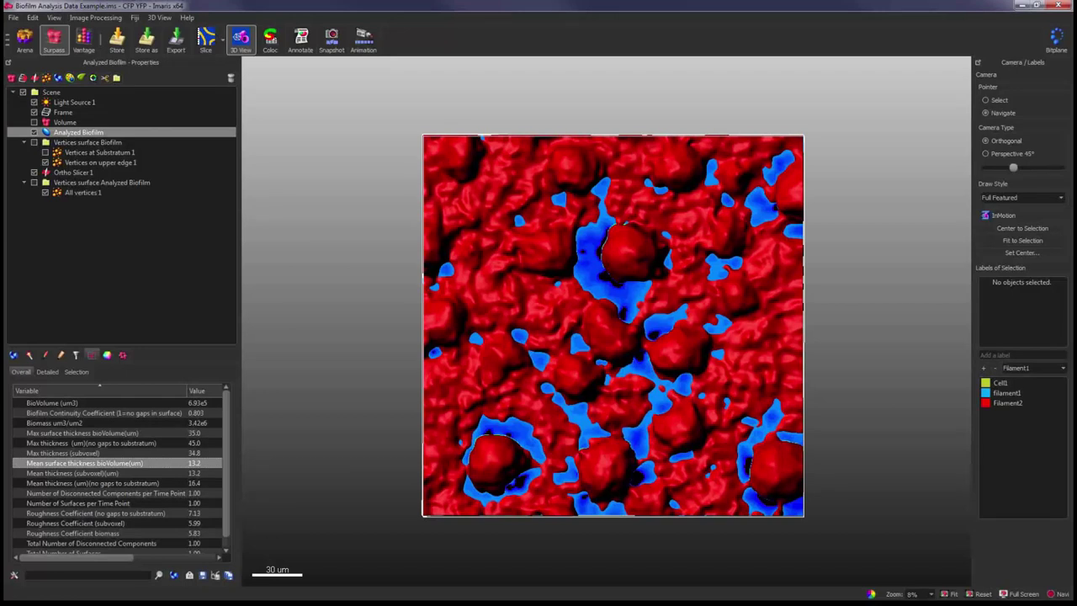
{"action": "scroll", "coordinate": [612, 326], "scroll_direction": "down", "scroll_amount": 2}
{"action": "scroll", "coordinate": [613, 326], "scroll_direction": "up", "scroll_amount": 3}
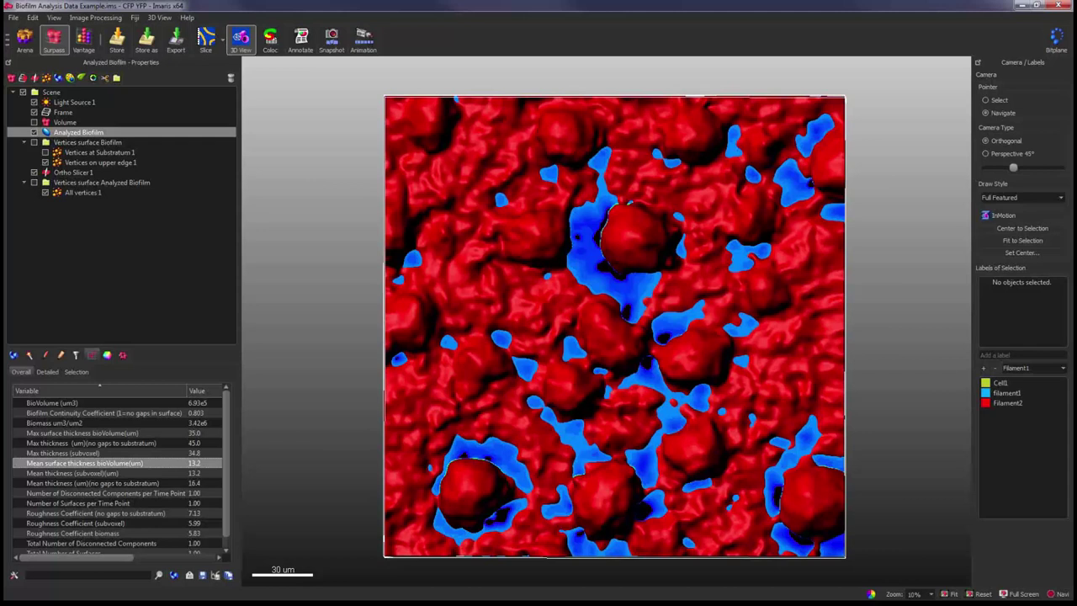
{"action": "scroll", "coordinate": [614, 327], "scroll_direction": "down", "scroll_amount": 1}
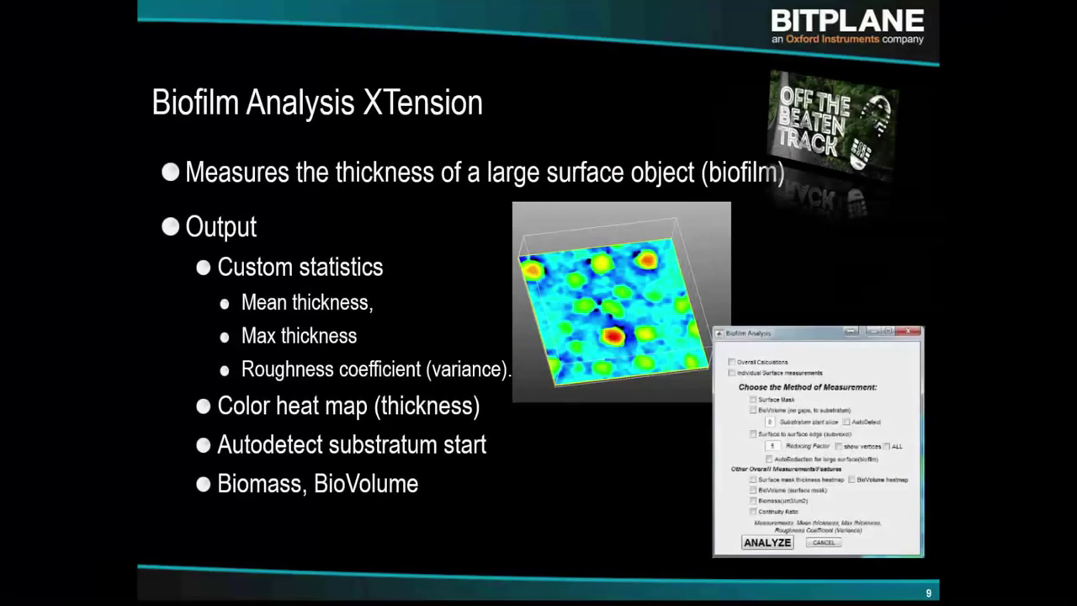
{"action": "key", "text": "Right"}
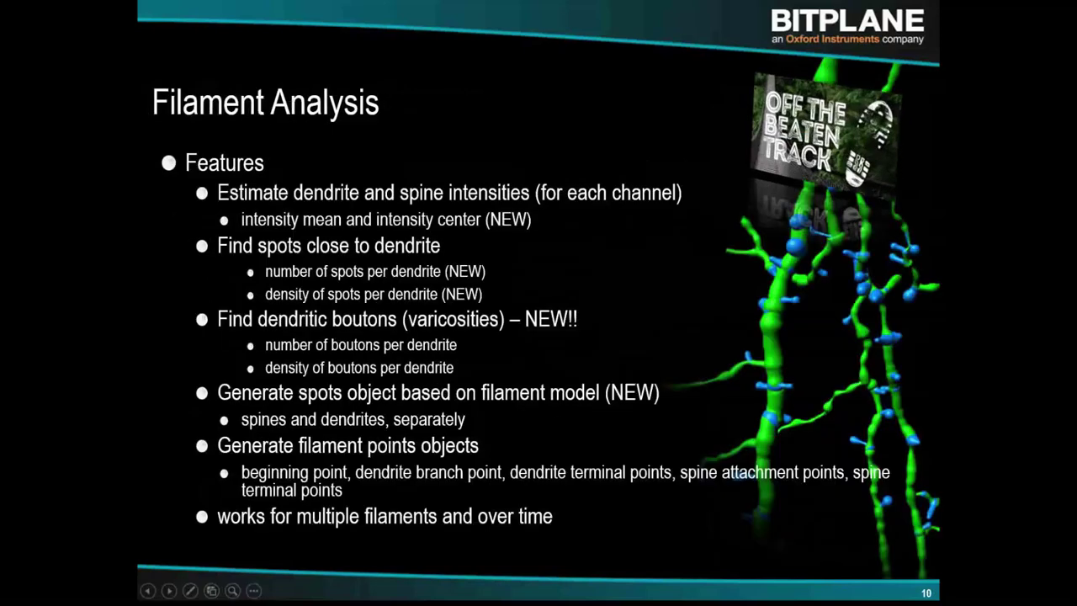
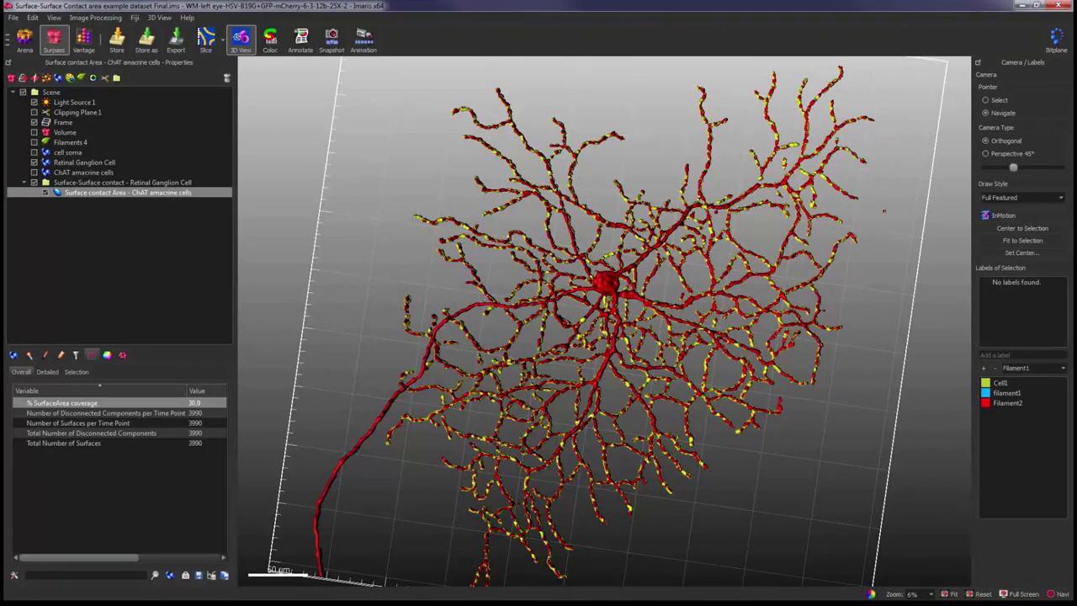
Examine the ChAT amacrine cells contact area surface along the Retinal Ganglion Cell dendrites up close and check the available image processing functions.
{"action": "scroll", "coordinate": [605, 321], "scroll_direction": "up", "scroll_amount": 10}
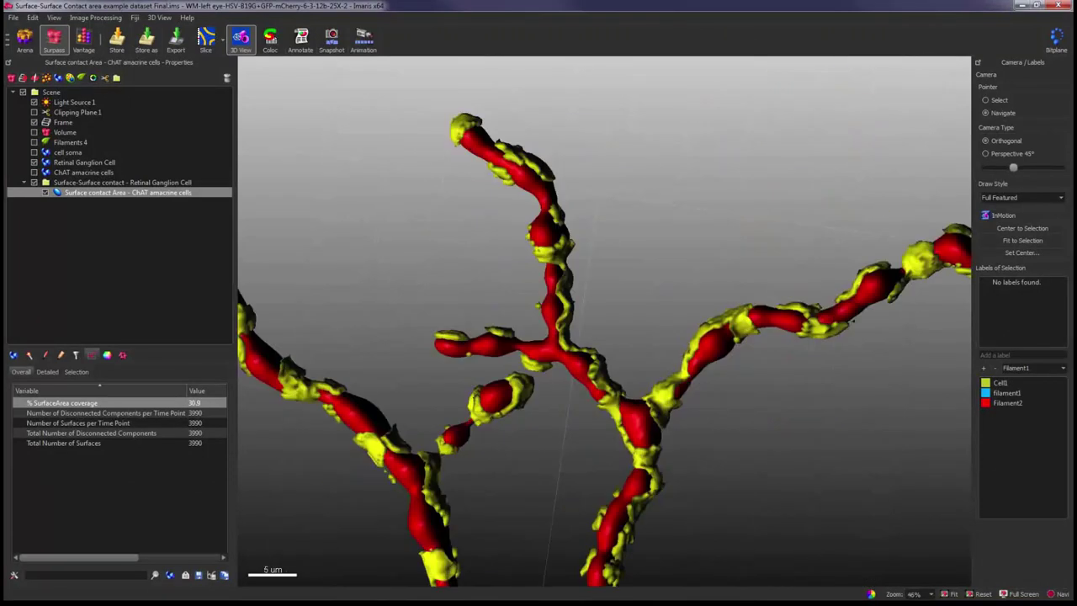
{"action": "scroll", "coordinate": [605, 322], "scroll_direction": "up", "scroll_amount": 5}
{"action": "right_click_drag", "start_coordinate": [605, 321], "coordinate": [663, 331]}
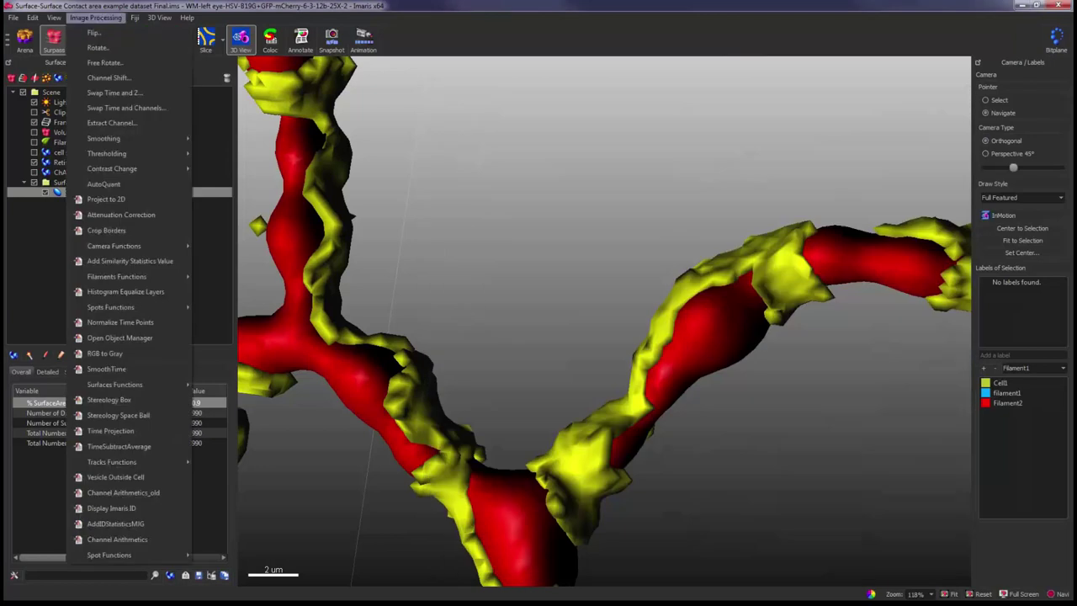
{"action": "key", "text": "Escape"}
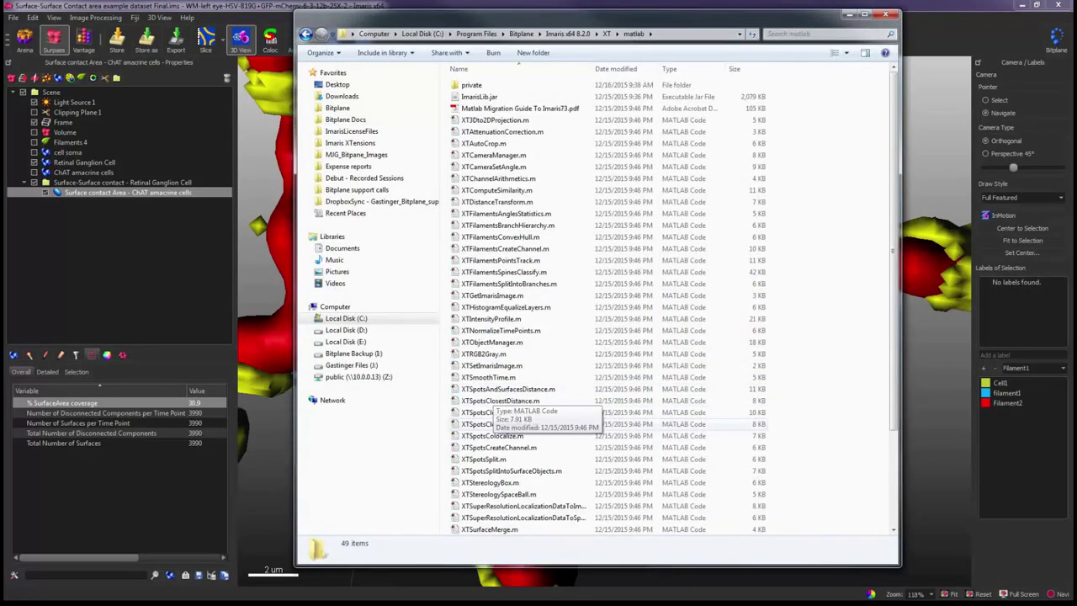
Select XTSpotsCloseToSurface.m in the XT matlab folder of Imaris x64 8.2.0 and move the folder window aside.
{"action": "left_click", "coordinate": [496, 423]}
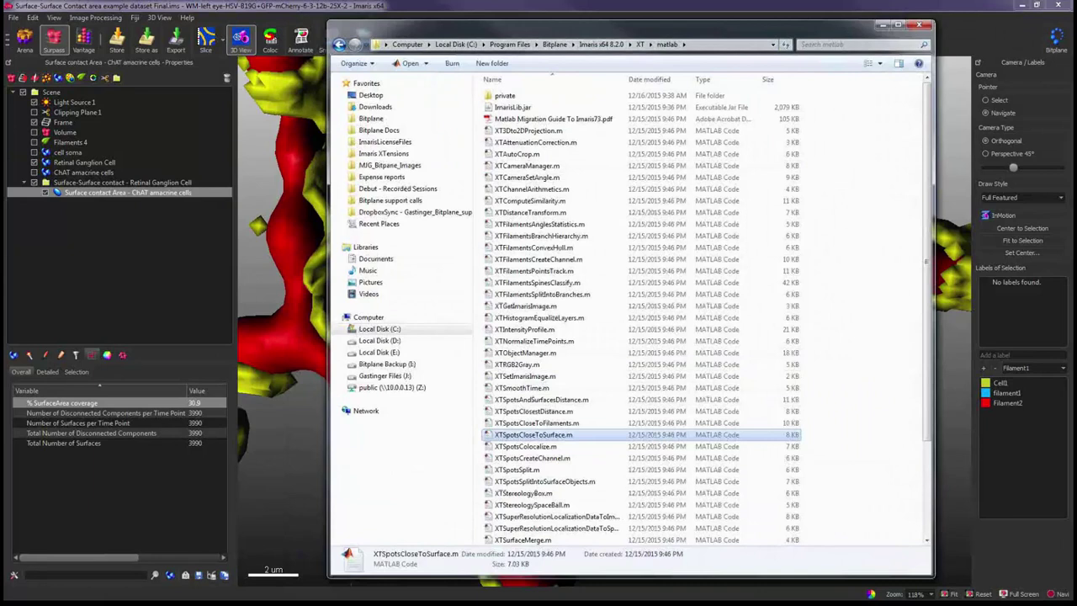
{"action": "left_click_drag", "start_coordinate": [589, 25], "coordinate": [628, 25]}
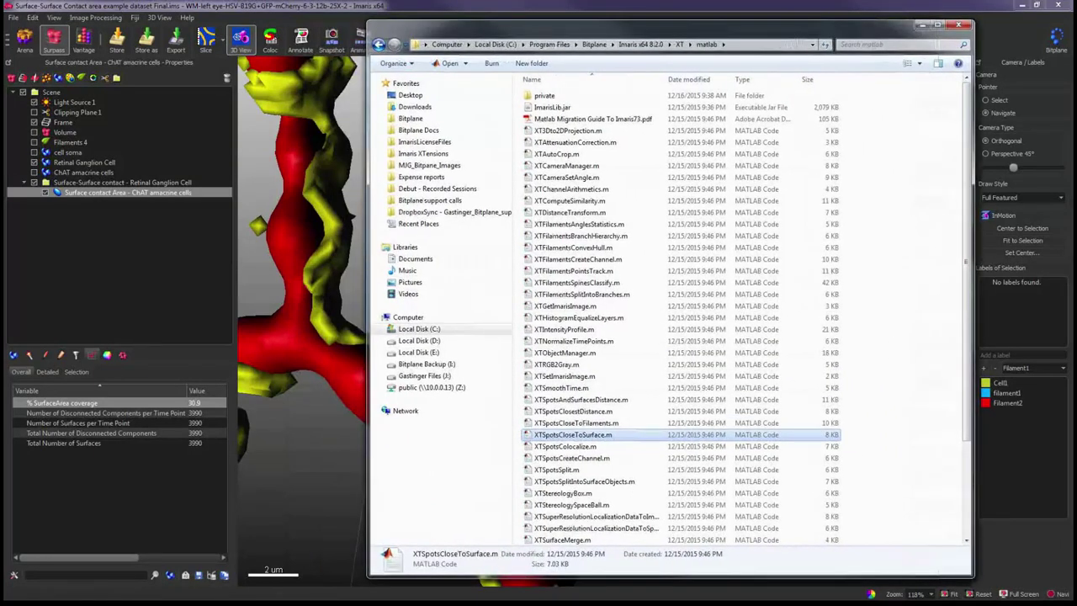